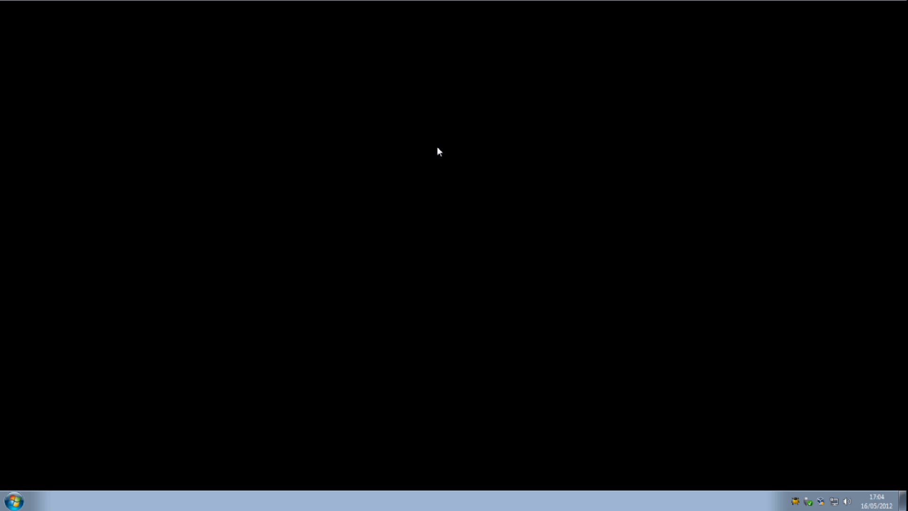
Step: Open the taskbar context menu to look for the Task Manager option
{"action": "right_click", "coordinate": [447, 494]}
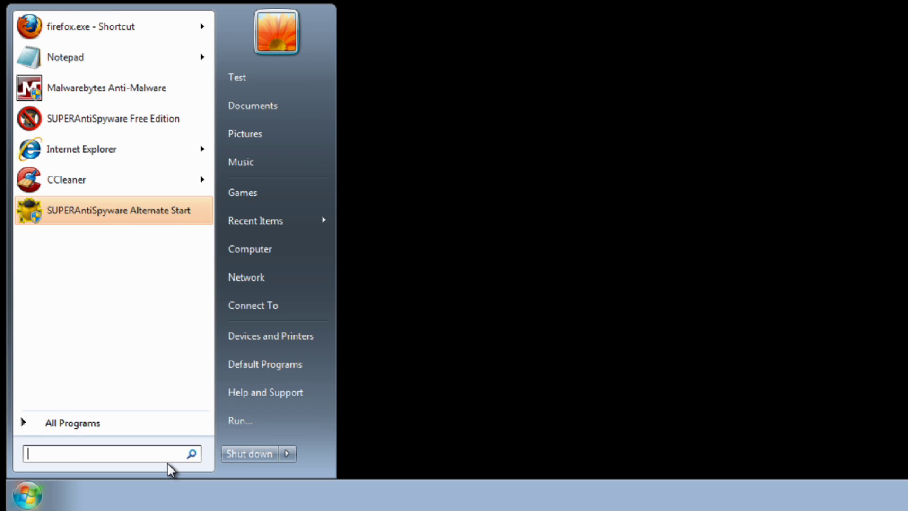
Step: Search 'regedit' in Start, then check Folder and search options under Computer's Organize menu
{"action": "type", "text": "regedit"}
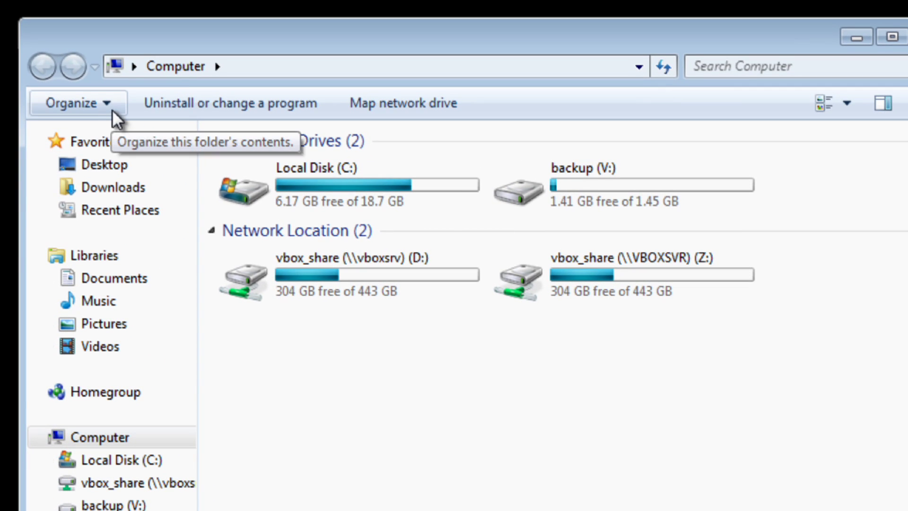
{"action": "left_click", "coordinate": [112, 110]}
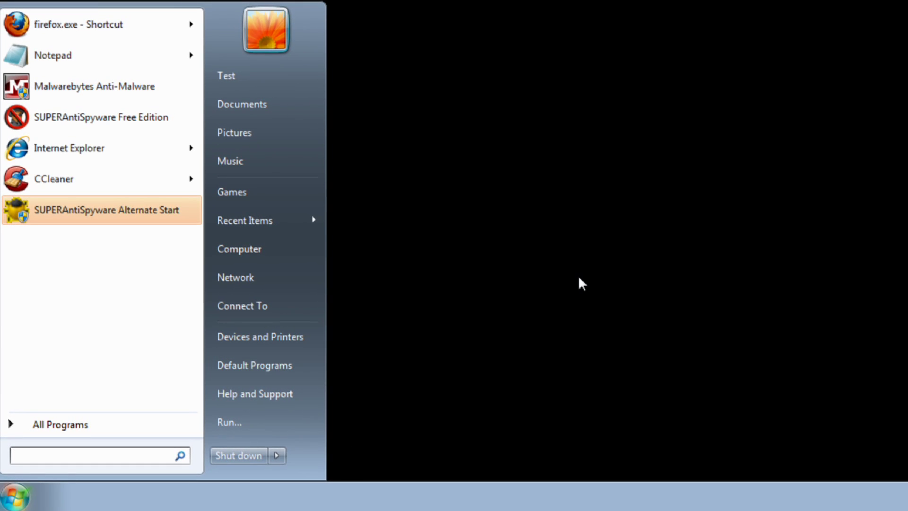
Step: Open a blank Notepad document, paste the registry-fix VBScript and review its RegDelete lines
{"action": "left_click", "coordinate": [47, 55]}
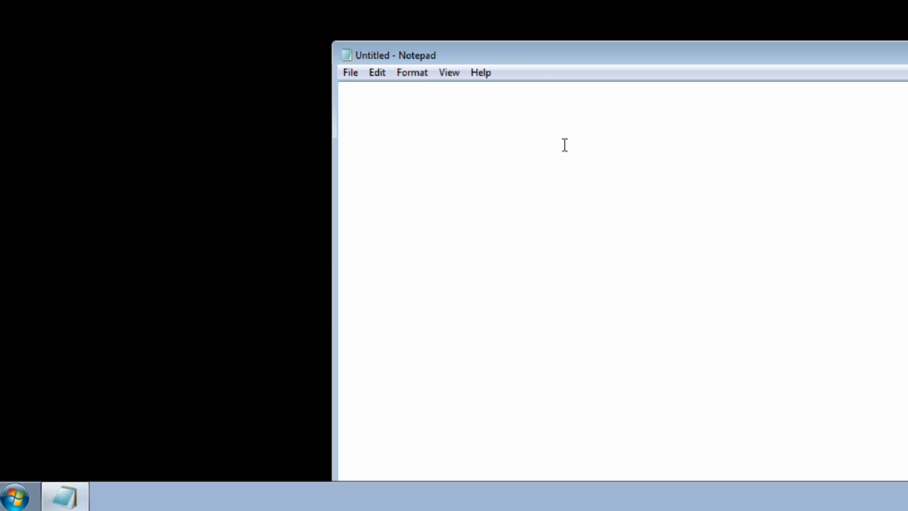
{"action": "left_click_drag", "start_coordinate": [528, 60], "coordinate": [516, 2]}
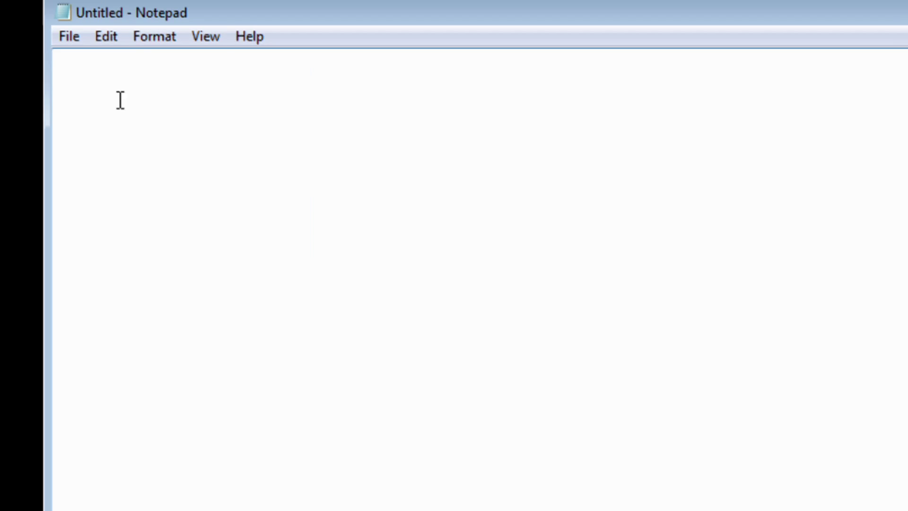
{"action": "right_click", "coordinate": [81, 114]}
{"action": "left_click", "coordinate": [132, 213]}
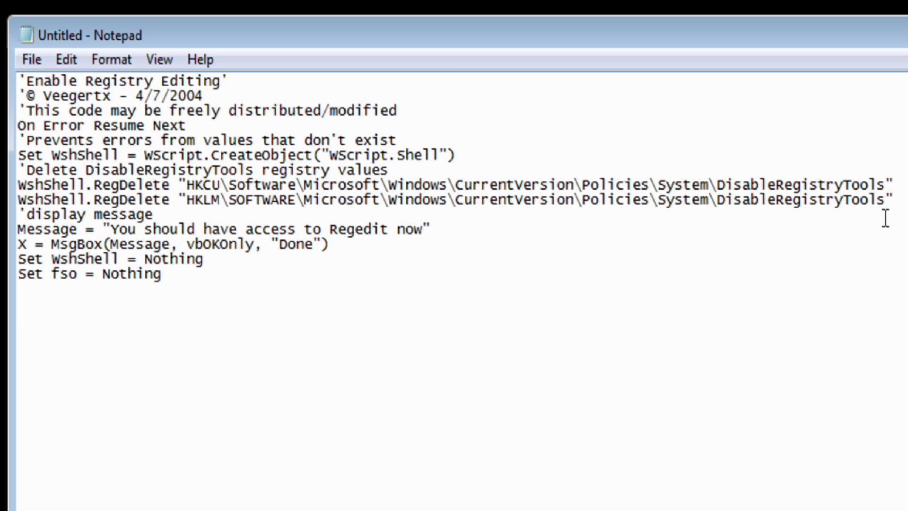
{"action": "left_click_drag", "start_coordinate": [900, 199], "coordinate": [3, 185]}
{"action": "left_click", "coordinate": [575, 345]}
Step: Use Save As to store the Notepad script as regfix.vbs in the Documents library
{"action": "left_click", "coordinate": [31, 58]}
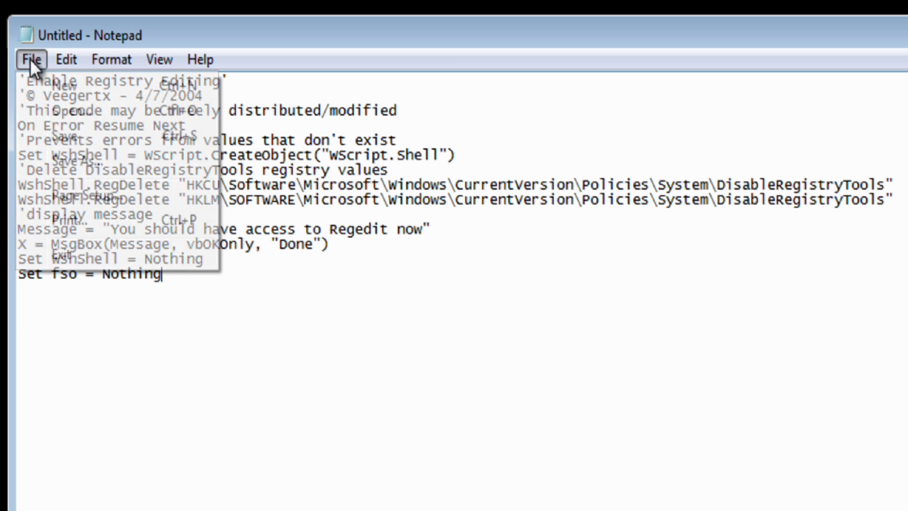
{"action": "left_click", "coordinate": [75, 161]}
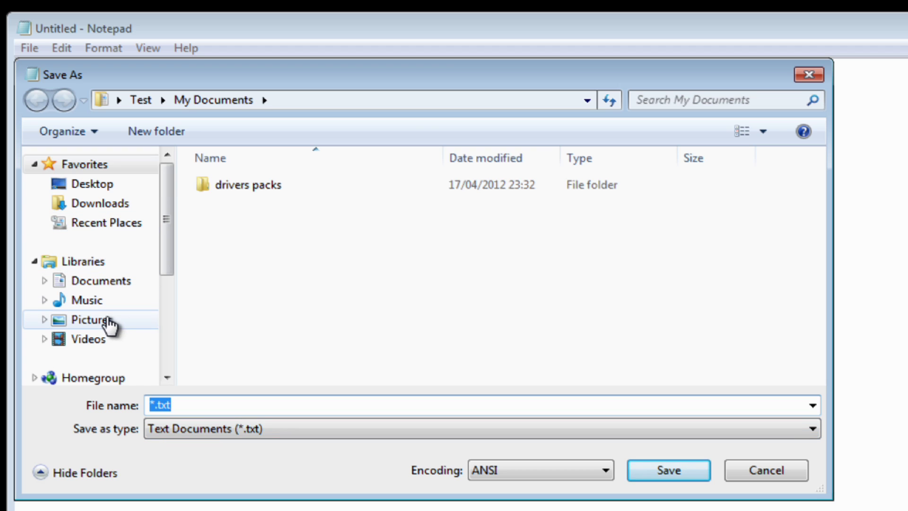
{"action": "left_click", "coordinate": [100, 282]}
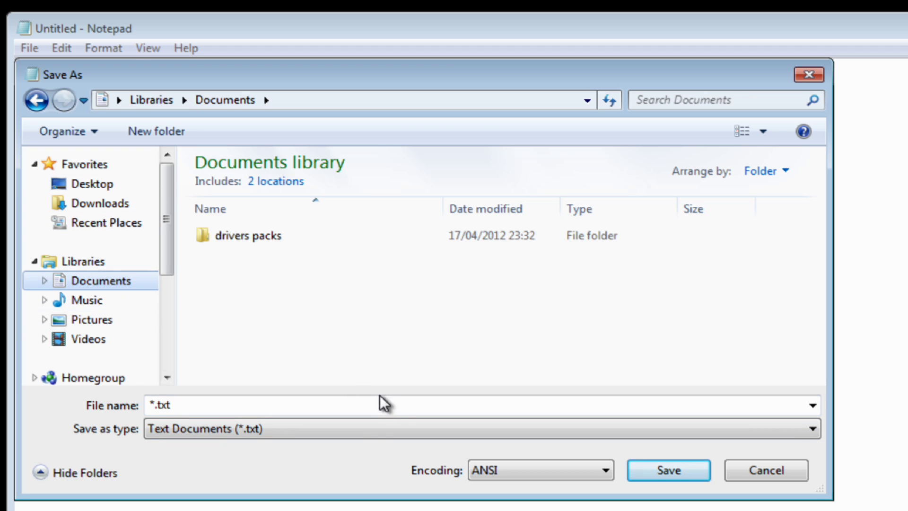
{"action": "double_click", "coordinate": [158, 405]}
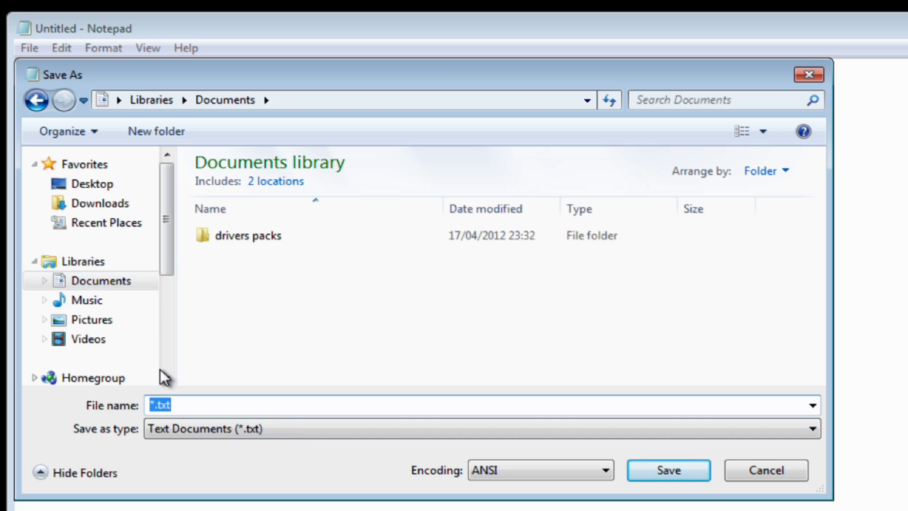
{"action": "type", "text": "r"}
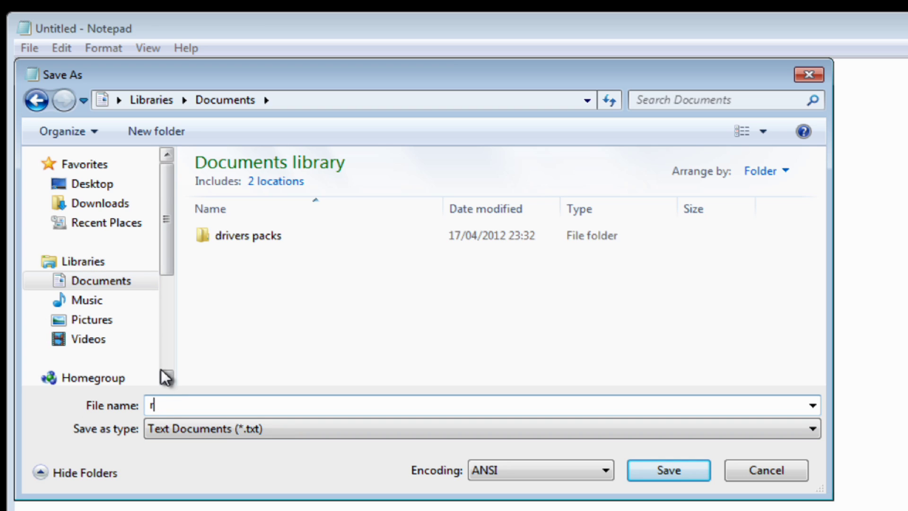
{"action": "type", "text": "egfix"}
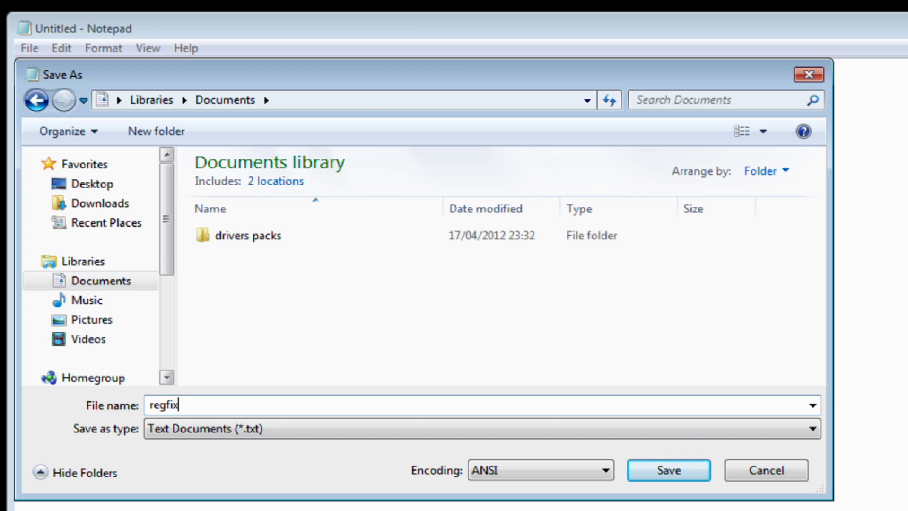
{"action": "type", "text": ".vbs"}
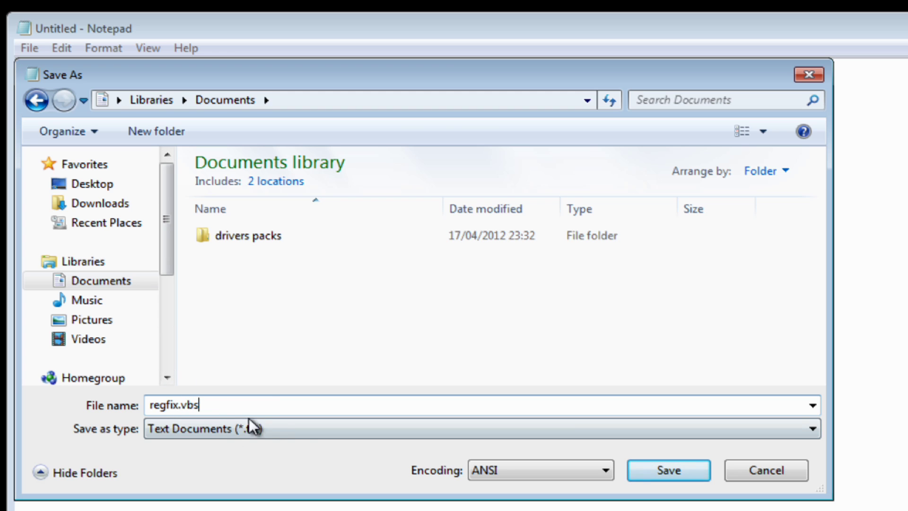
{"action": "left_click", "coordinate": [671, 478]}
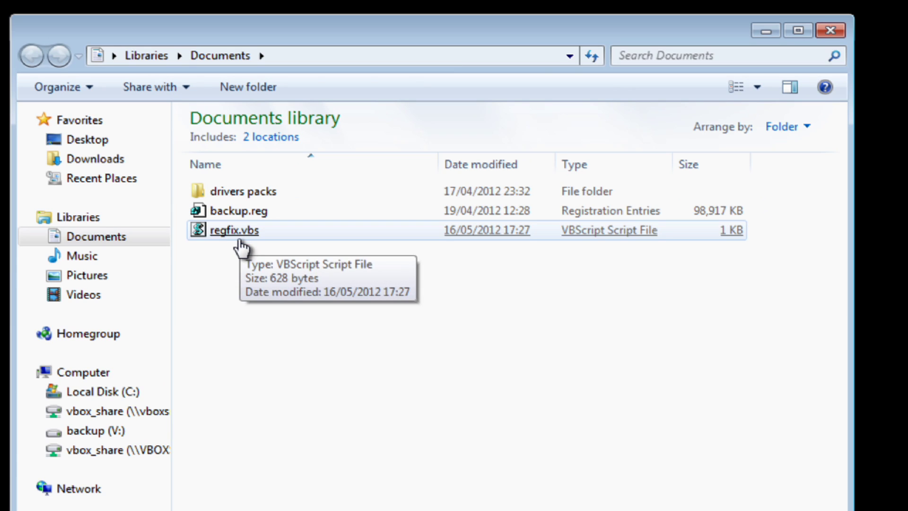
Step: Run regfix.vbs from Documents and dismiss the Done confirmation message
{"action": "mouse_move", "coordinate": [241, 247]}
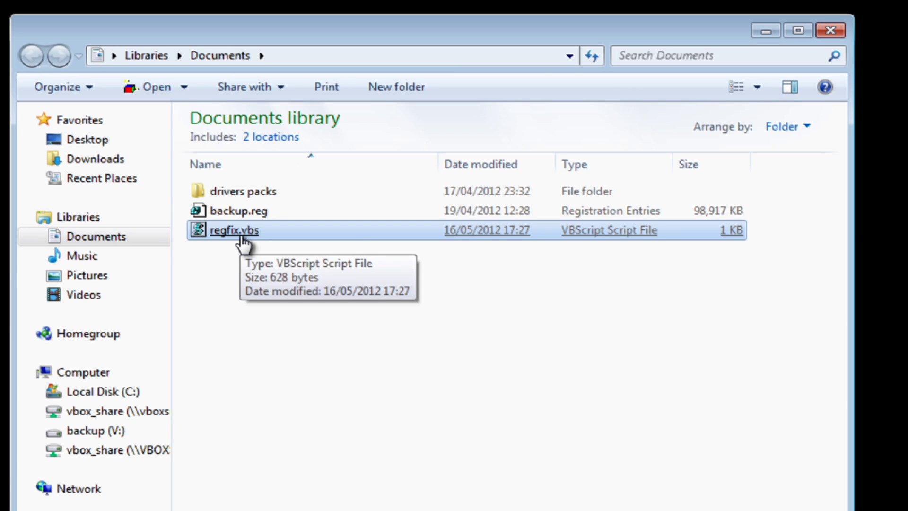
{"action": "double_click", "coordinate": [243, 236]}
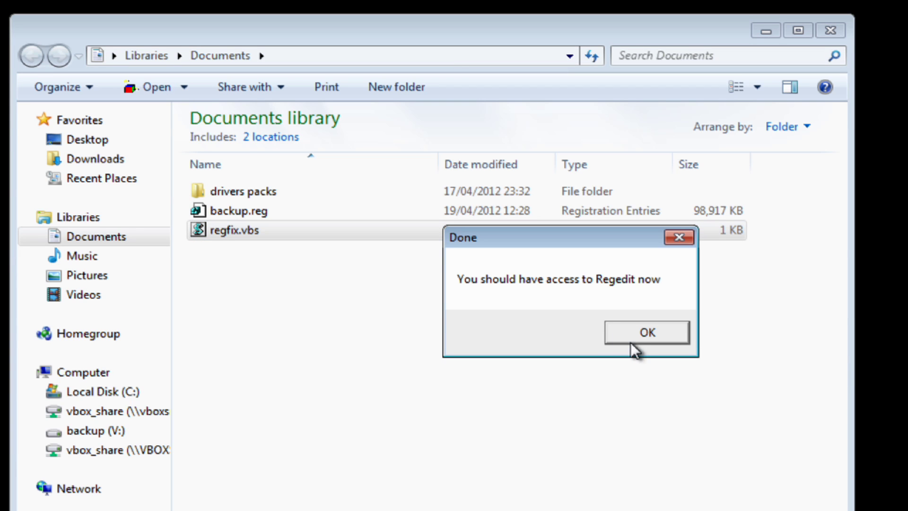
{"action": "left_click", "coordinate": [636, 333]}
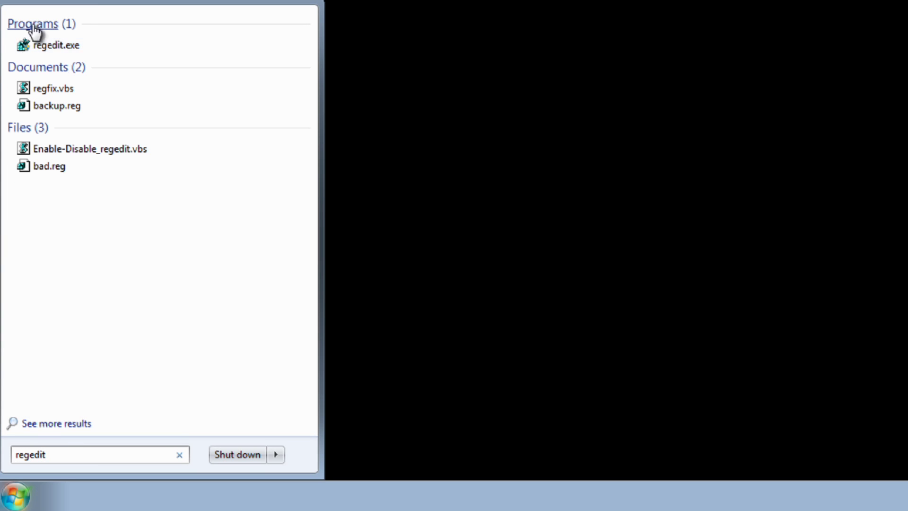
Step: Launch regedit.exe and approve the UAC prompt, then restart Windows from the Start menu
{"action": "left_click", "coordinate": [48, 47]}
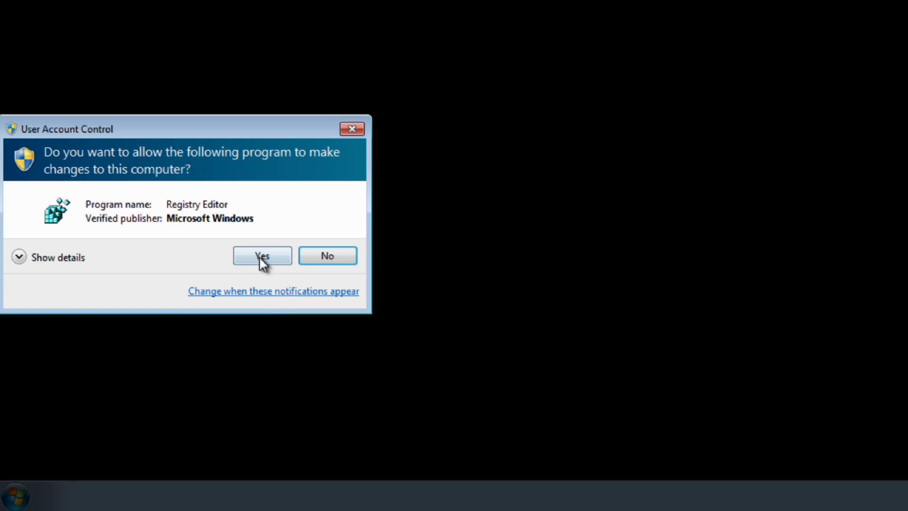
{"action": "left_click", "coordinate": [261, 256]}
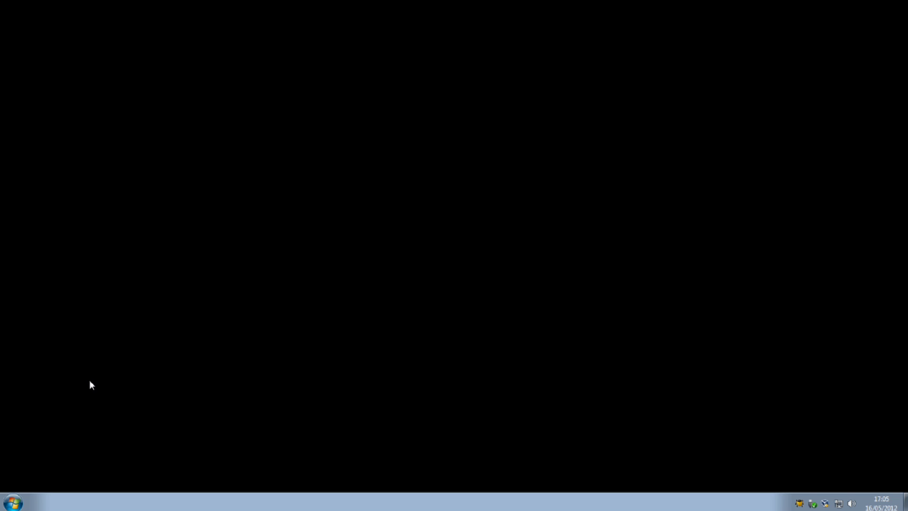
{"action": "left_click", "coordinate": [13, 502]}
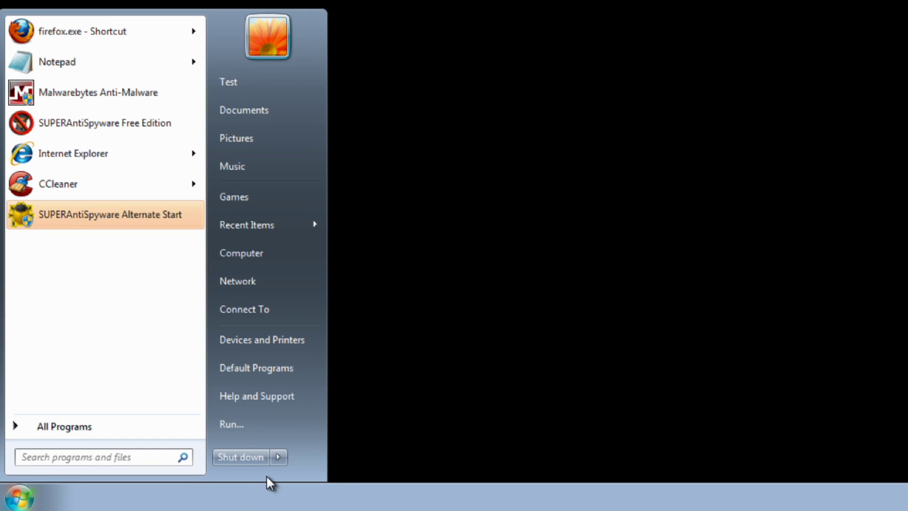
{"action": "left_click", "coordinate": [275, 458]}
{"action": "left_click", "coordinate": [309, 436]}
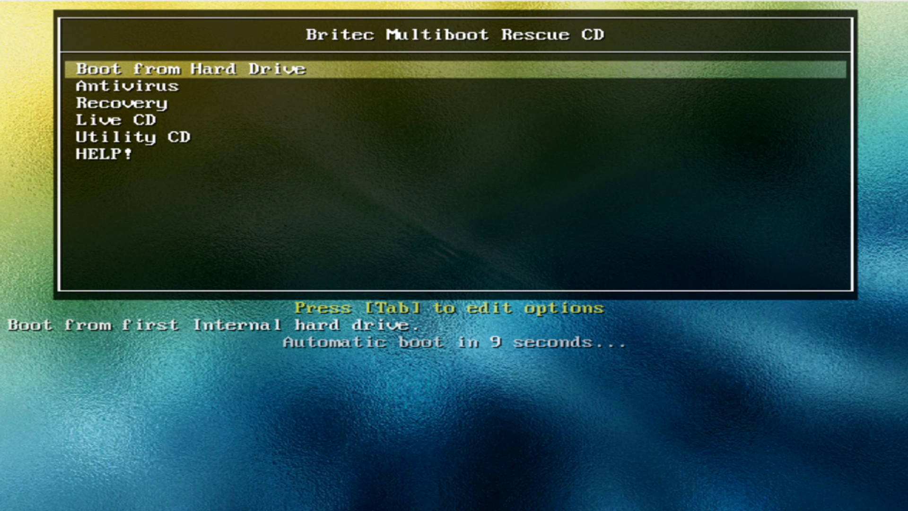
Step: Enter the Live CD submenu of the rescue boot menu and highlight WIN7PE
{"action": "key", "text": "Down"}
{"action": "key", "text": "Down"}
{"action": "key", "text": "Down"}
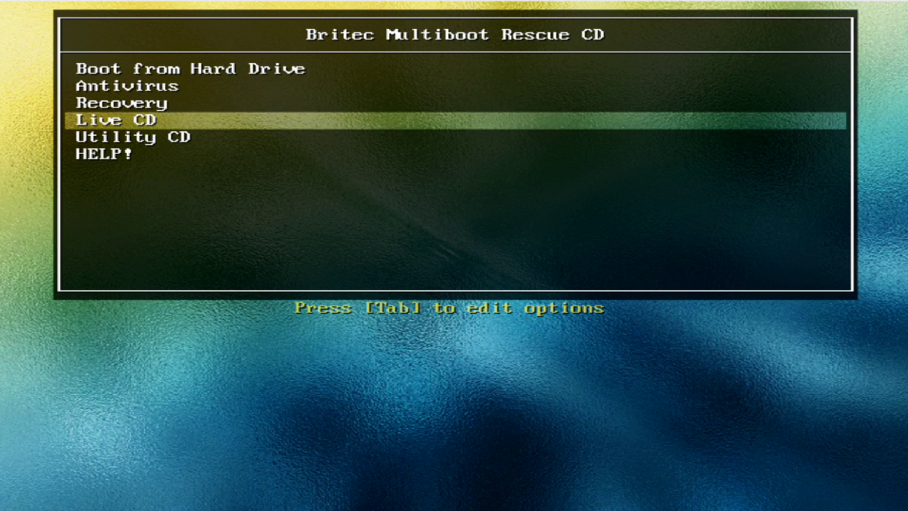
{"action": "key", "text": "Return"}
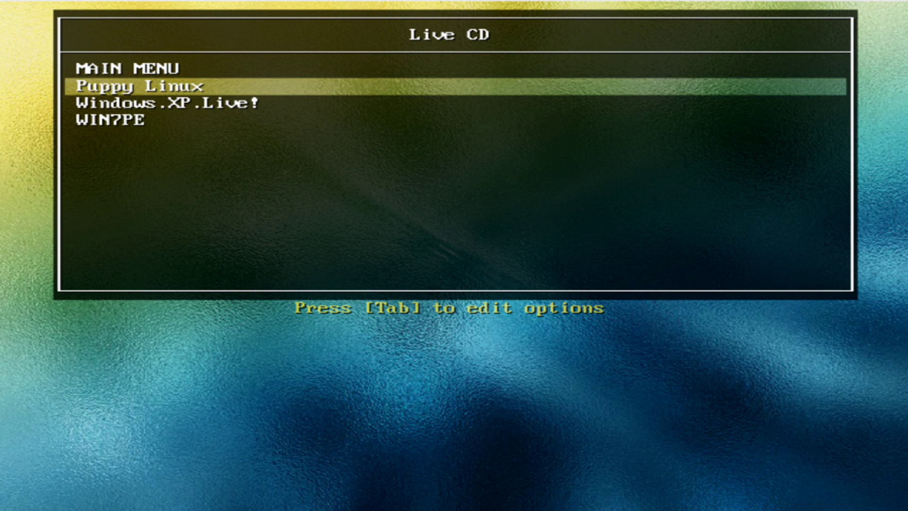
{"action": "key", "text": "Down"}
{"action": "key", "text": "Down"}
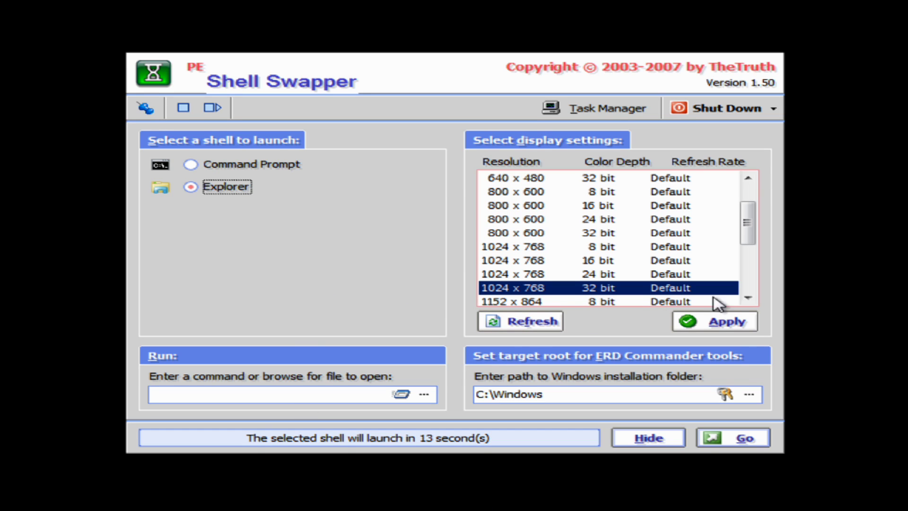
Step: Launch the Explorer shell immediately with Go in PE Shell Swapper
{"action": "left_click", "coordinate": [746, 437]}
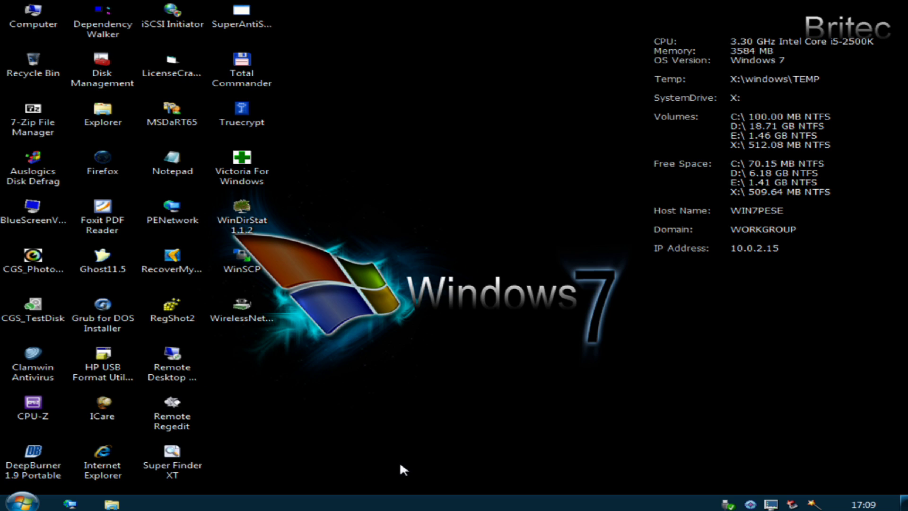
Step: Glance at the Start menu, then launch Remote Regedit from the WIN7PE desktop icon
{"action": "left_click", "coordinate": [32, 503]}
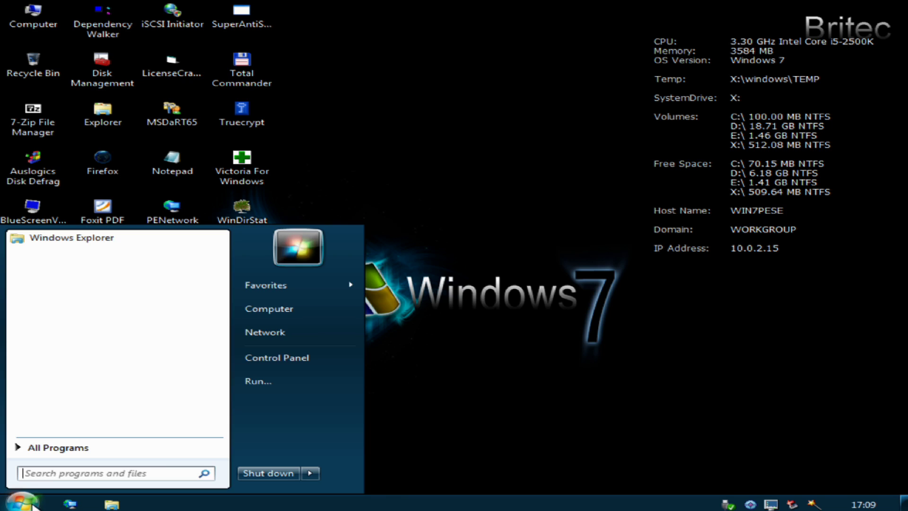
{"action": "left_click", "coordinate": [539, 406]}
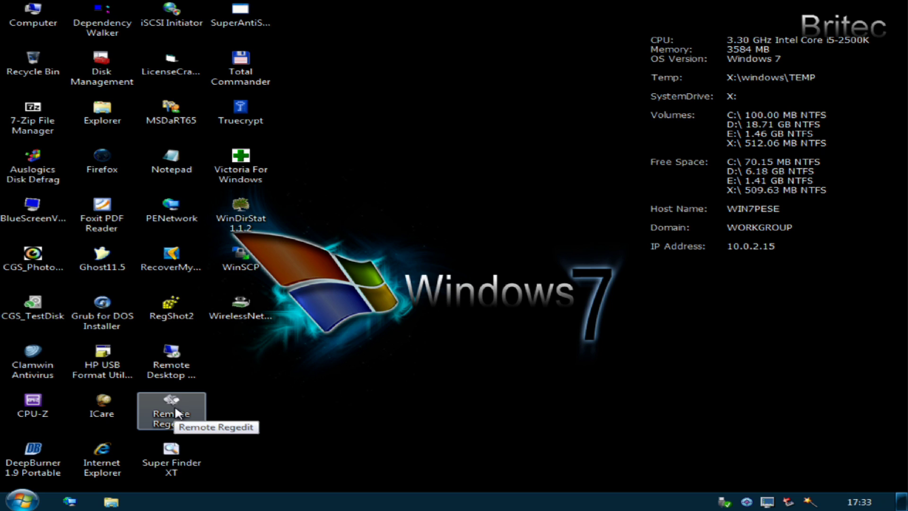
{"action": "double_click", "coordinate": [176, 413]}
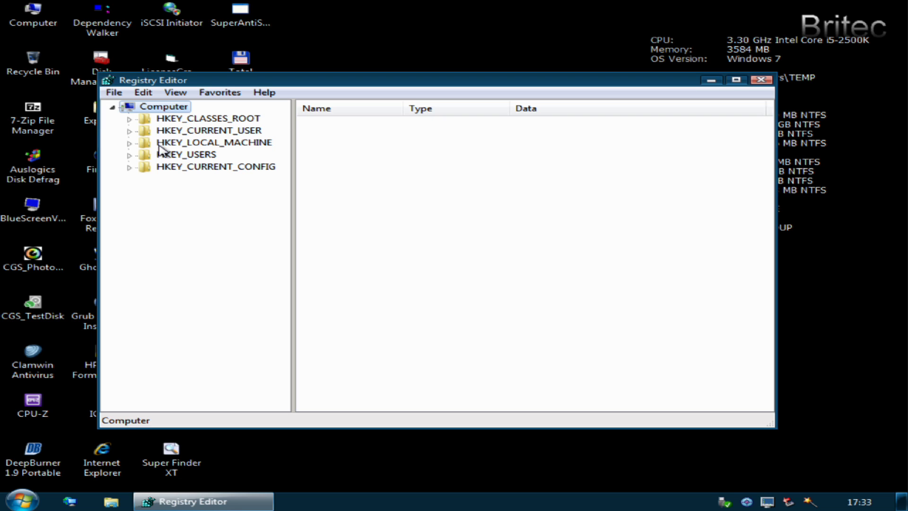
Step: Expand HKEY_CURRENT_USER > Software > Microsoft > Windows, widening the key tree pane
{"action": "left_click", "coordinate": [129, 131]}
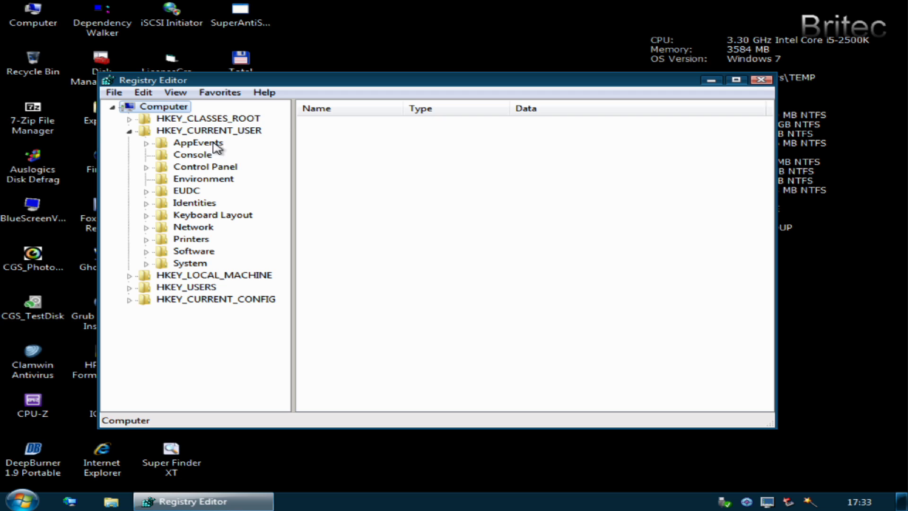
{"action": "left_click", "coordinate": [146, 251]}
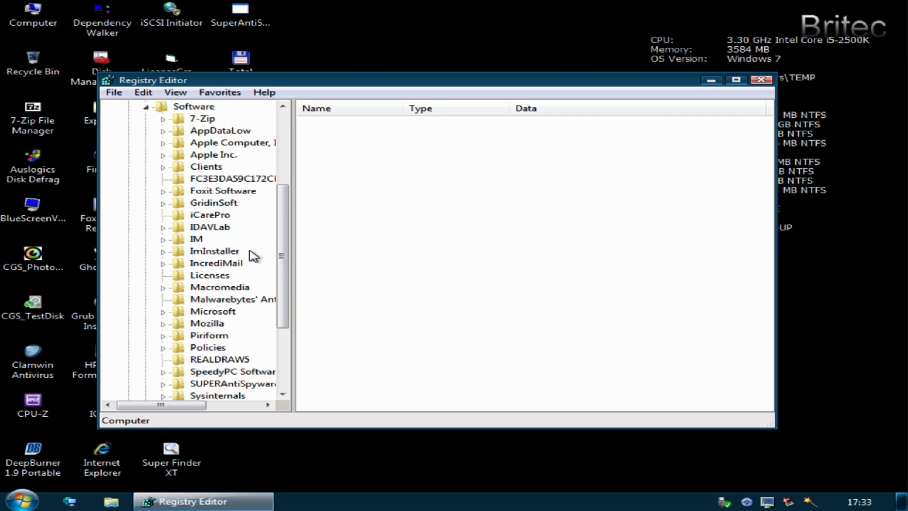
{"action": "left_click_drag", "start_coordinate": [294, 233], "coordinate": [341, 294]}
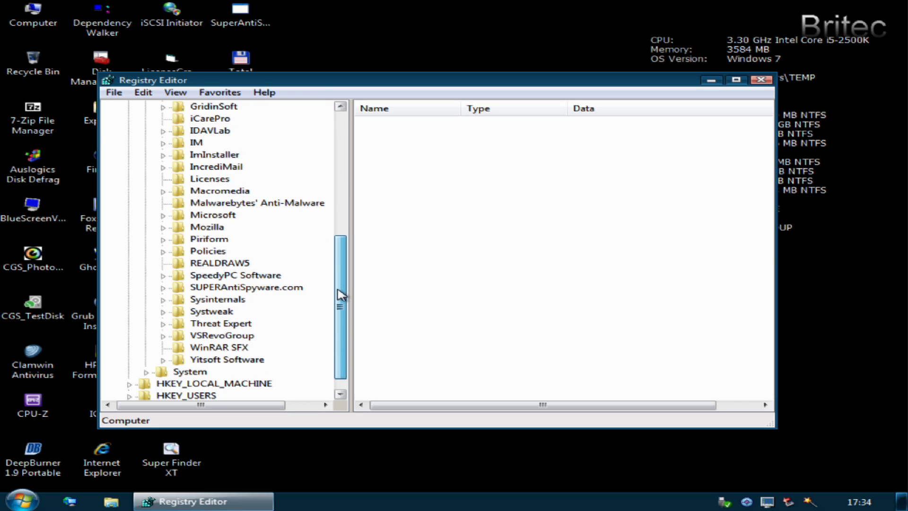
{"action": "left_click", "coordinate": [161, 215]}
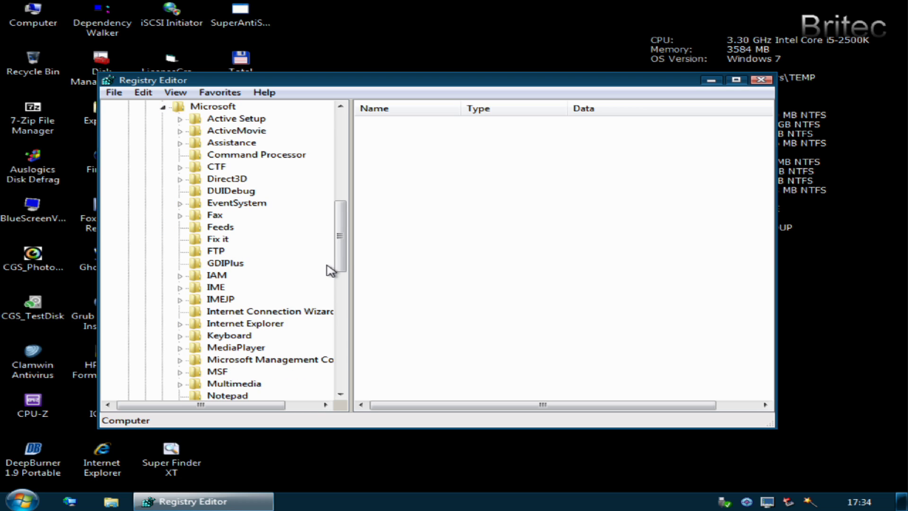
{"action": "left_click_drag", "start_coordinate": [342, 251], "coordinate": [340, 304]}
{"action": "left_click", "coordinate": [180, 336]}
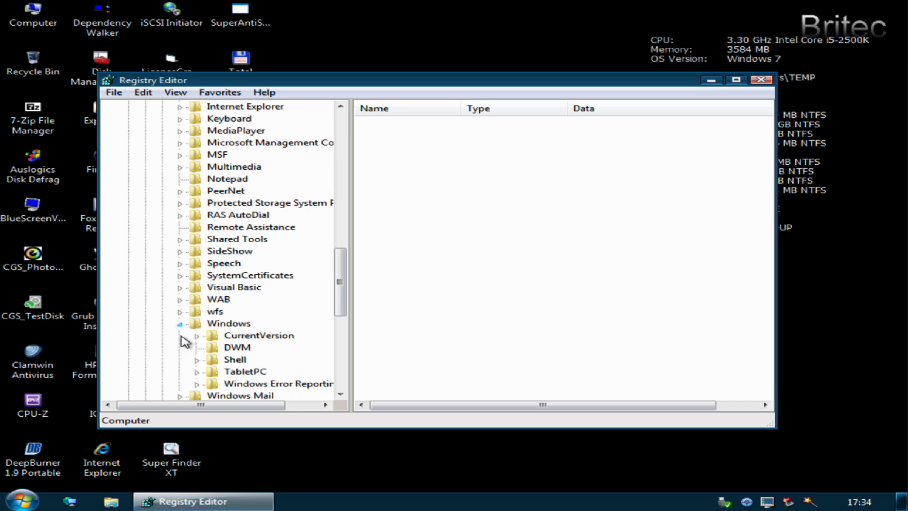
{"action": "left_click_drag", "start_coordinate": [347, 293], "coordinate": [337, 312]}
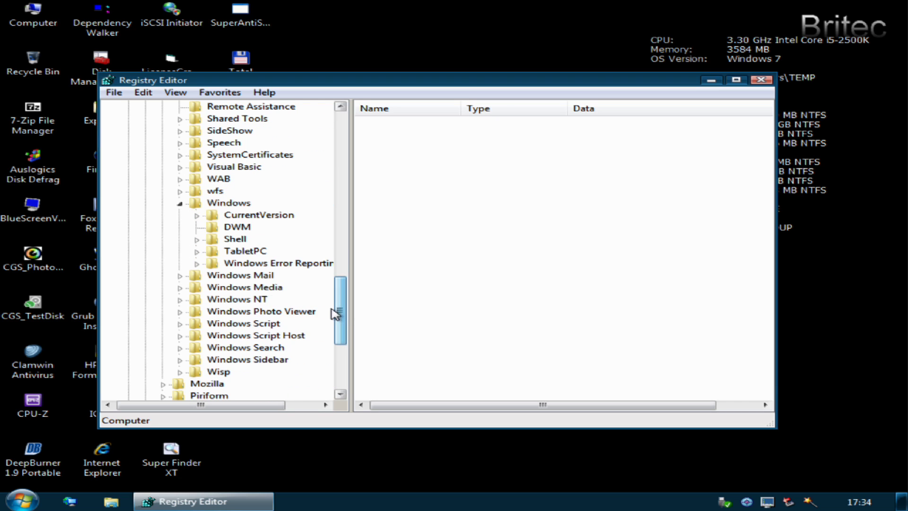
Step: Expand CurrentVersion > Policies and view the Explorer and System keys' values
{"action": "left_click", "coordinate": [197, 215]}
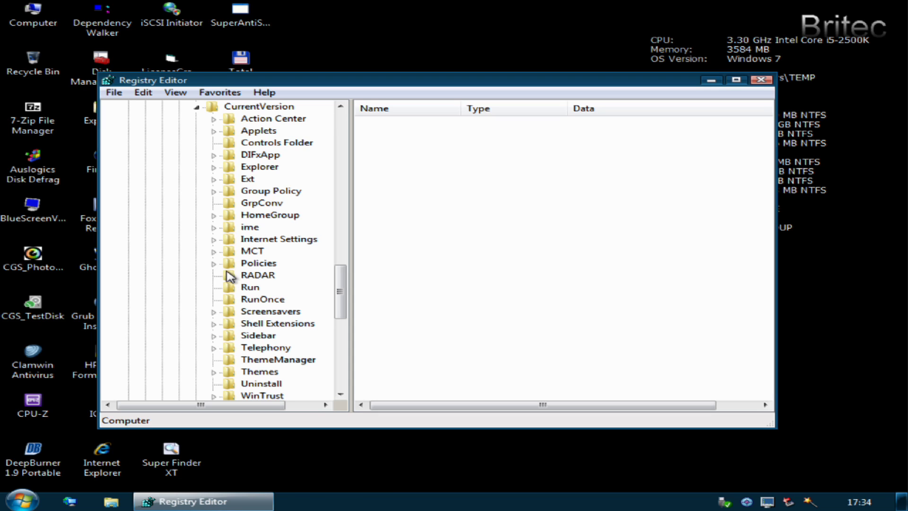
{"action": "left_click", "coordinate": [214, 263]}
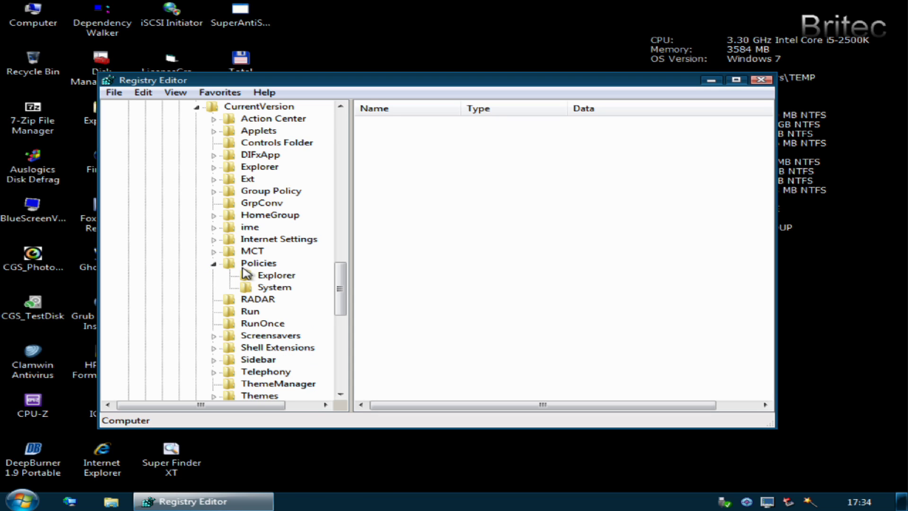
{"action": "left_click", "coordinate": [226, 263]}
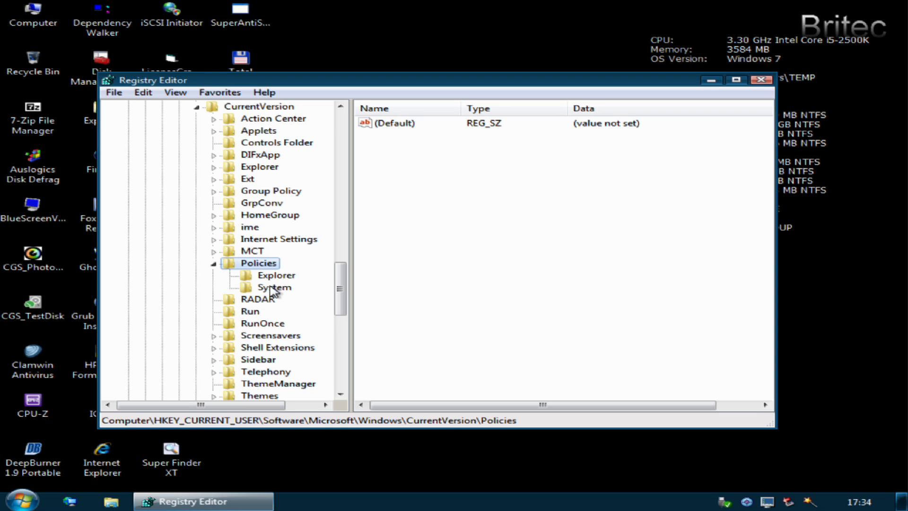
{"action": "left_click", "coordinate": [272, 277]}
{"action": "left_click", "coordinate": [272, 287]}
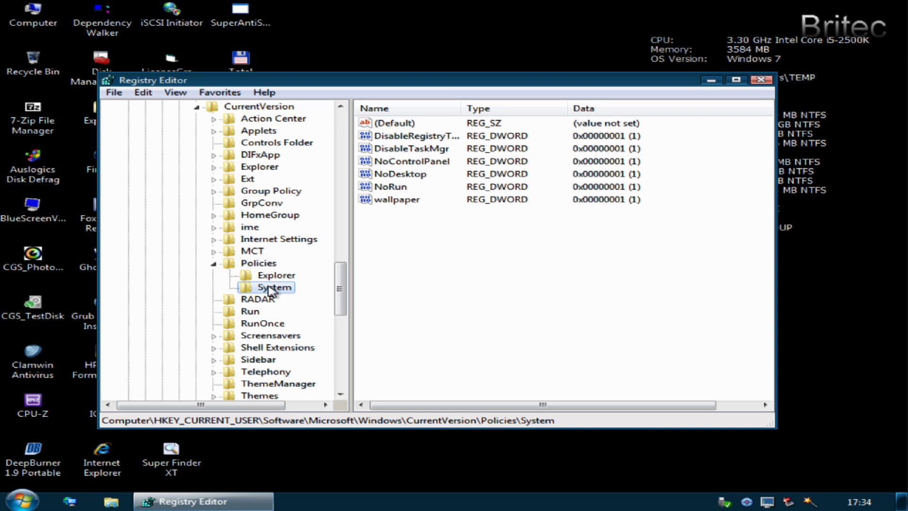
Step: Review the System restriction values: wallpaper, NoRun, NoDesktop, NoControlPanel, DisableTaskMgr and DisableRegistryTools
{"action": "left_click", "coordinate": [272, 278]}
{"action": "left_click", "coordinate": [272, 288]}
{"action": "left_click", "coordinate": [386, 200]}
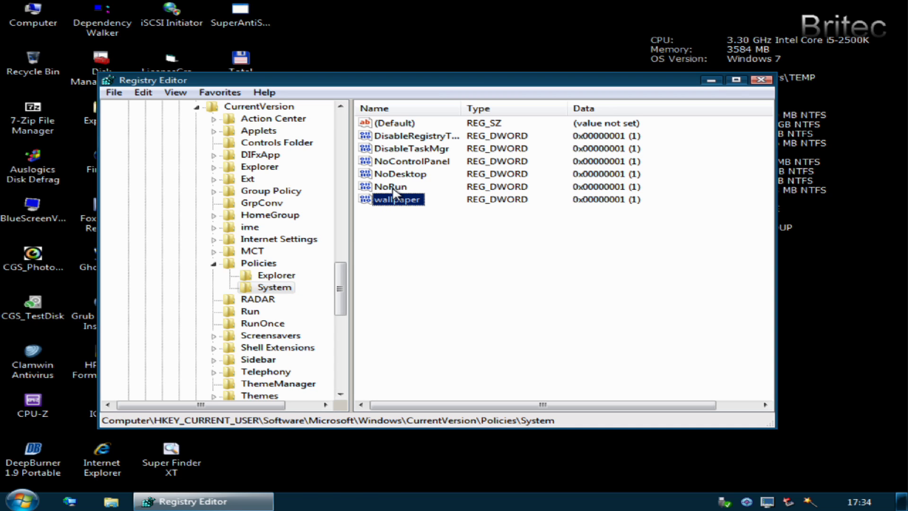
{"action": "left_click", "coordinate": [396, 188]}
{"action": "left_click", "coordinate": [412, 174]}
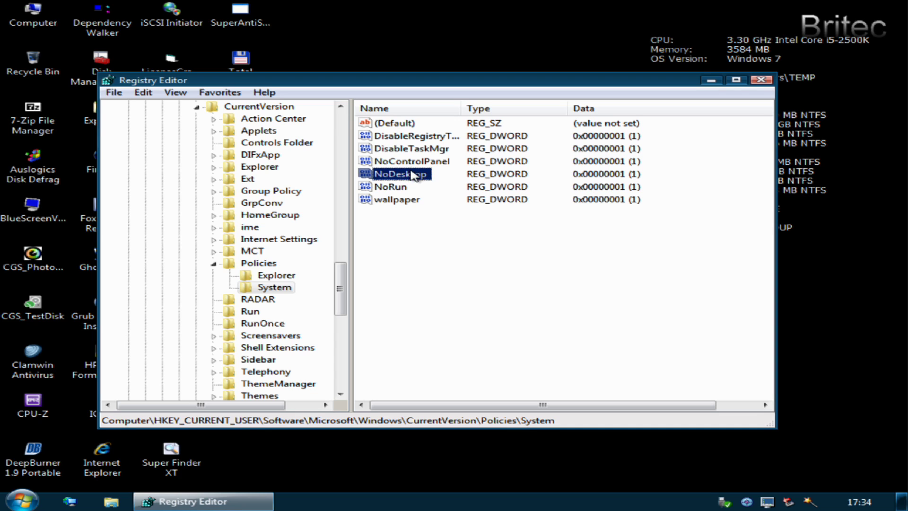
{"action": "left_click", "coordinate": [415, 163]}
{"action": "left_click", "coordinate": [413, 149]}
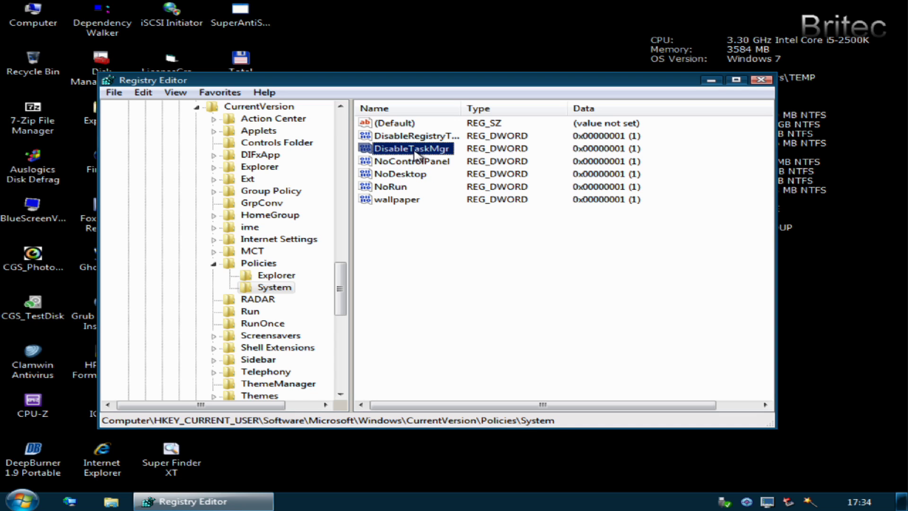
{"action": "left_click", "coordinate": [416, 137]}
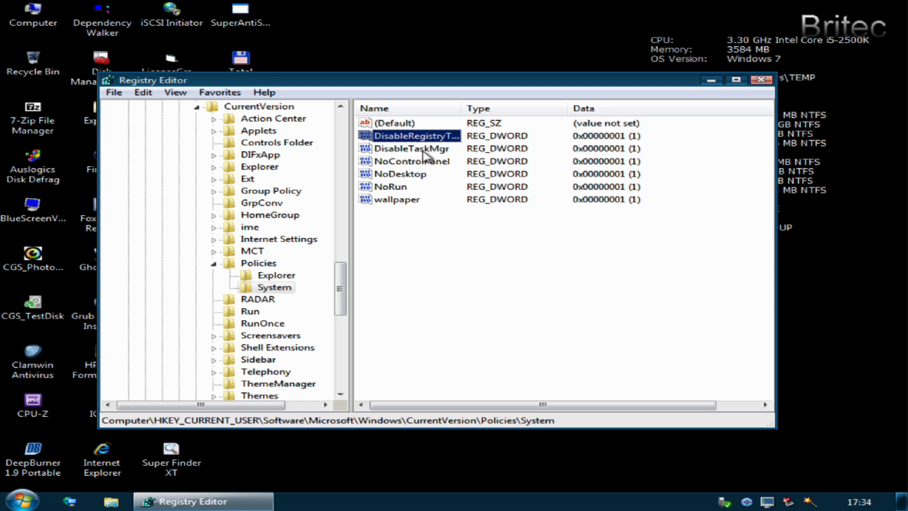
Step: Inspect DisableRegistryTools without editing it, then select and delete all six System values
{"action": "double_click", "coordinate": [415, 136]}
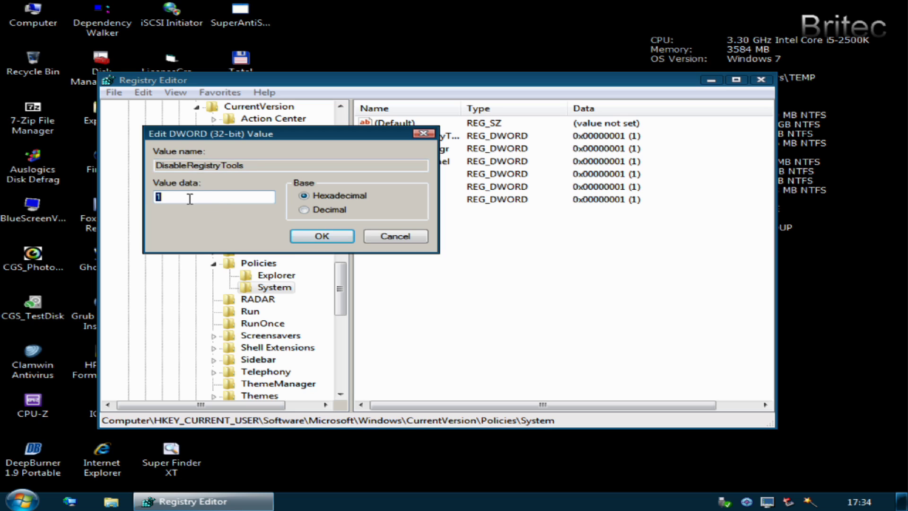
{"action": "left_click", "coordinate": [395, 237]}
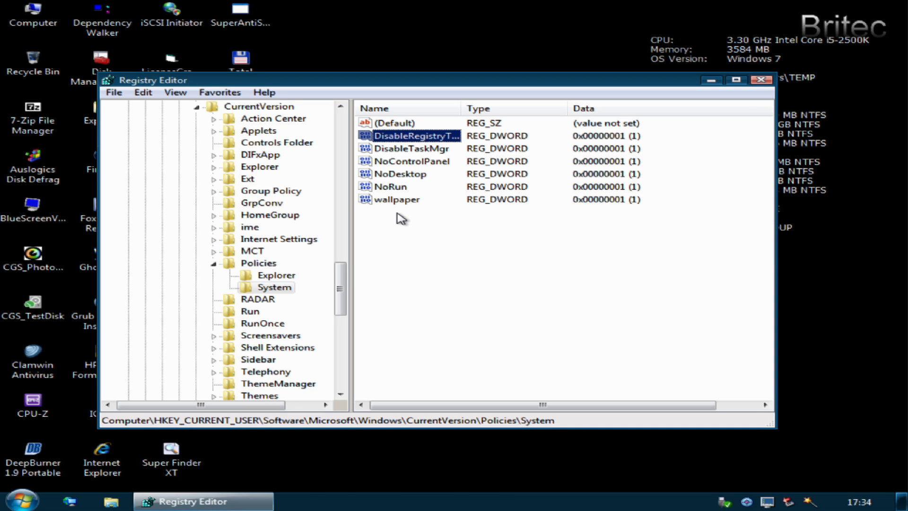
{"action": "left_click", "coordinate": [380, 201], "text": "shift"}
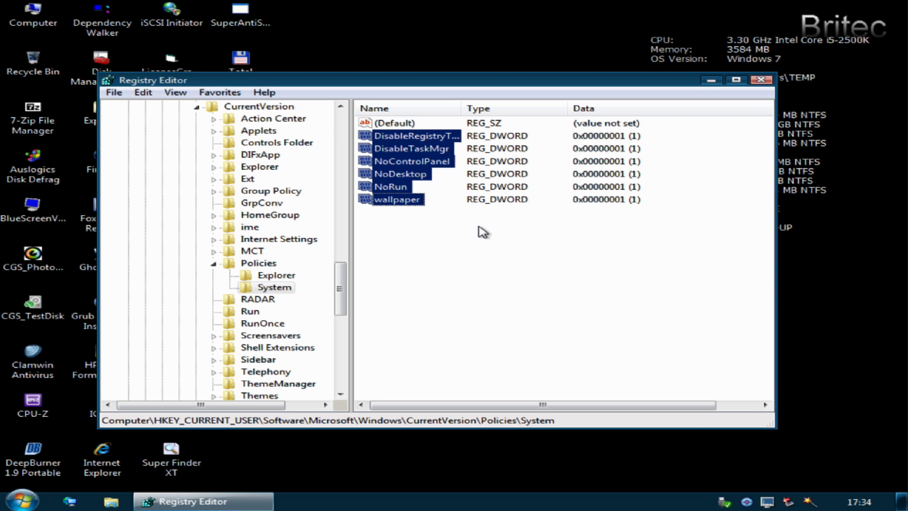
{"action": "key", "text": "Delete"}
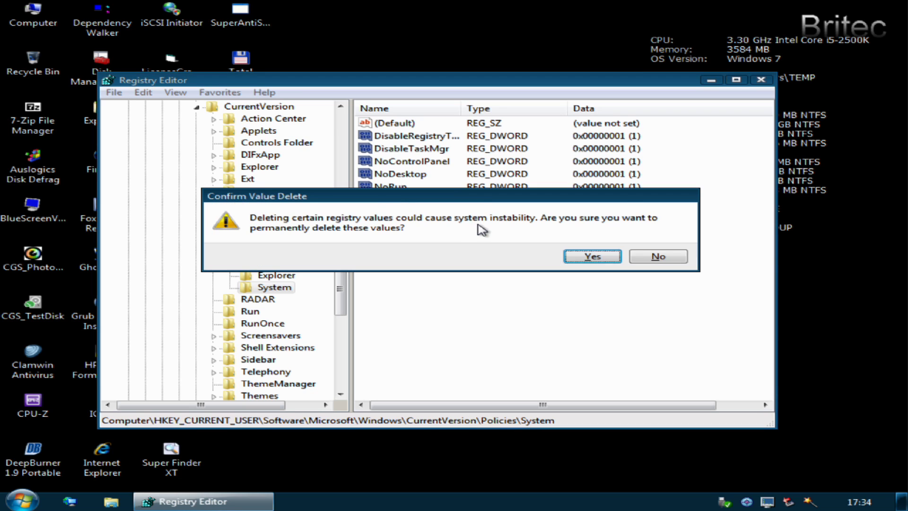
{"action": "left_click", "coordinate": [586, 257]}
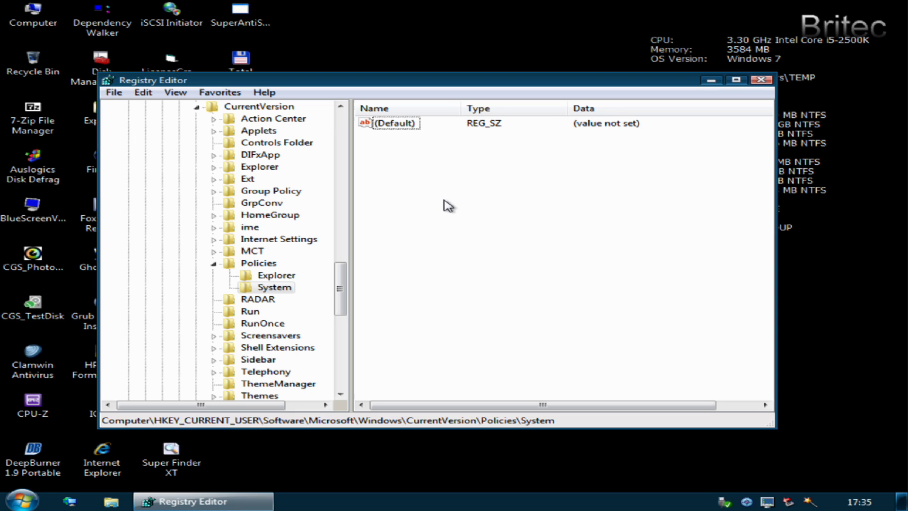
Step: Widen the name column, select the six Explorer values from ClassicShell to NoFolderOptions, and delete them
{"action": "left_click", "coordinate": [289, 276]}
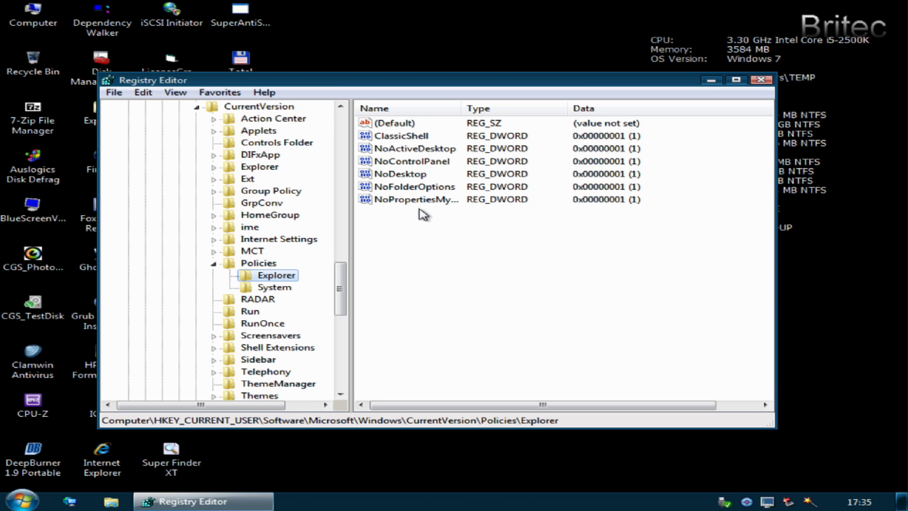
{"action": "left_click_drag", "start_coordinate": [462, 111], "coordinate": [524, 115]}
{"action": "left_click", "coordinate": [383, 215]}
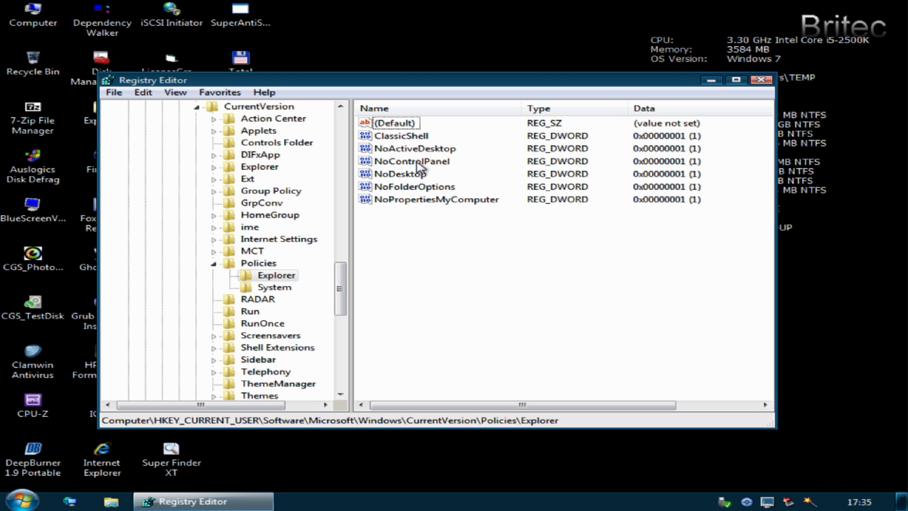
{"action": "left_click", "coordinate": [401, 136]}
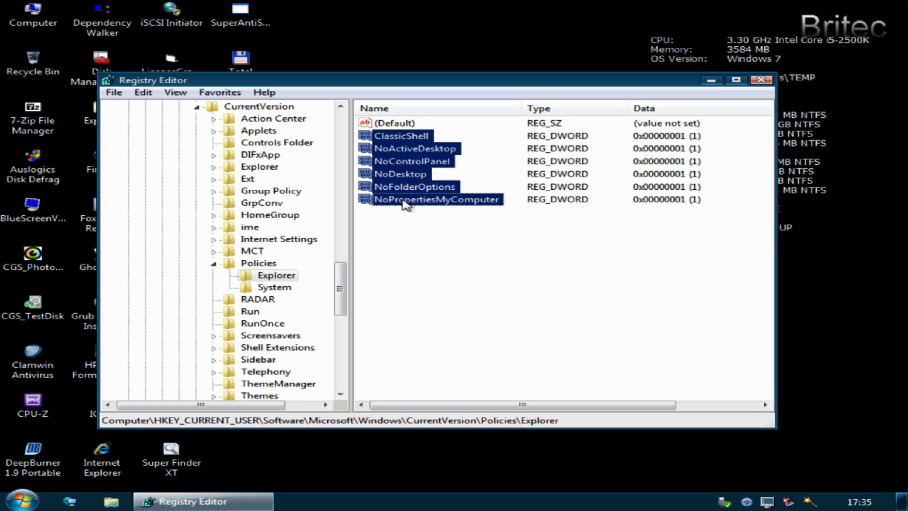
{"action": "key", "text": "Delete"}
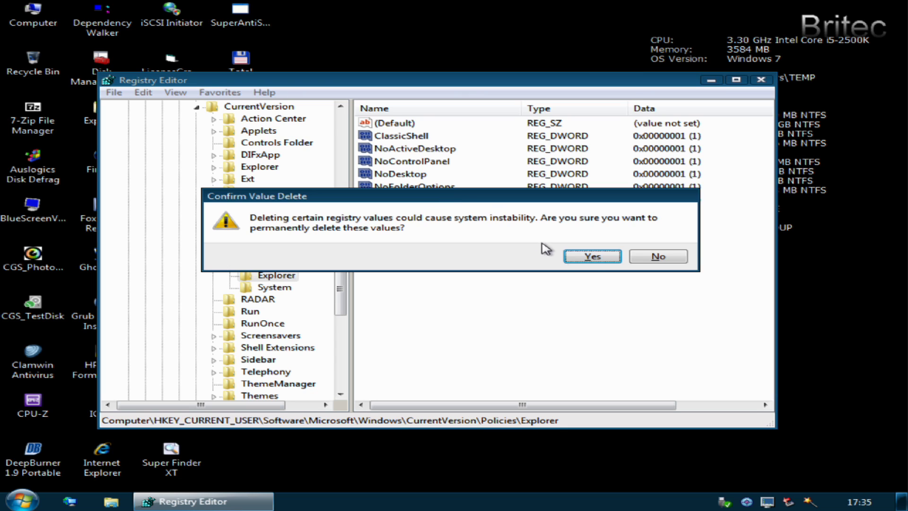
{"action": "left_click", "coordinate": [589, 255]}
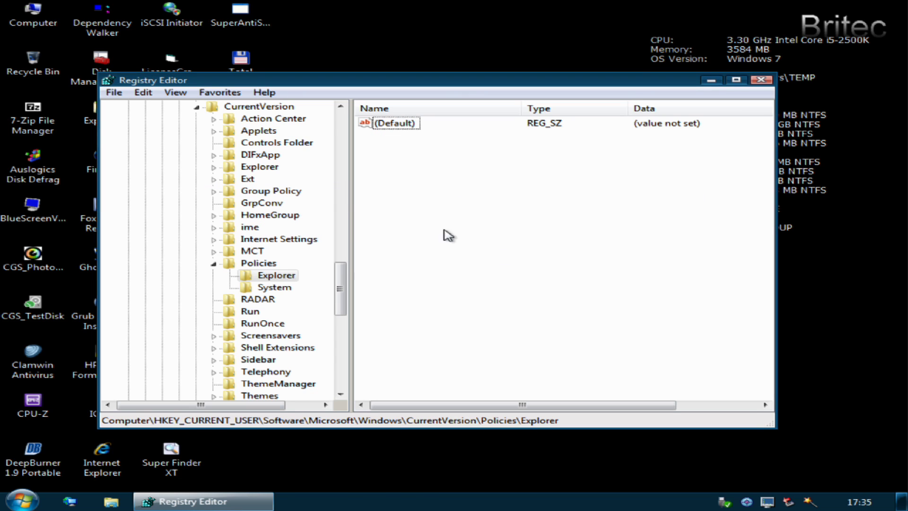
Step: Collapse the expanded HKCU Windows and Microsoft branches and select HKCU\Software\Policies
{"action": "left_click", "coordinate": [215, 265]}
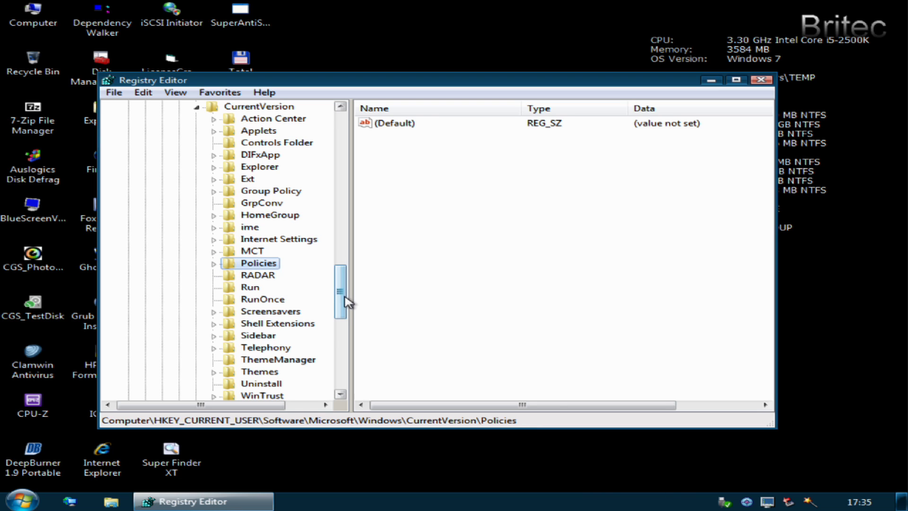
{"action": "left_click_drag", "start_coordinate": [345, 300], "coordinate": [346, 286]}
{"action": "left_click", "coordinate": [197, 179]}
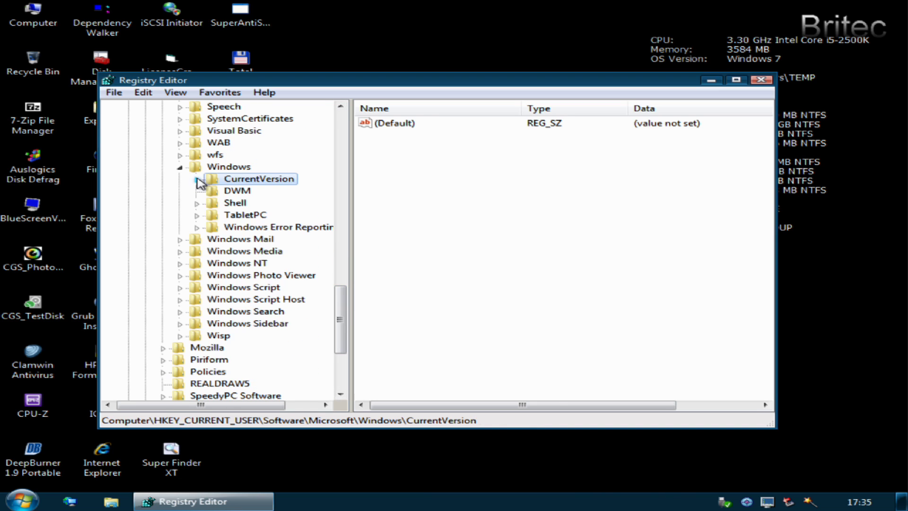
{"action": "left_click", "coordinate": [180, 168]}
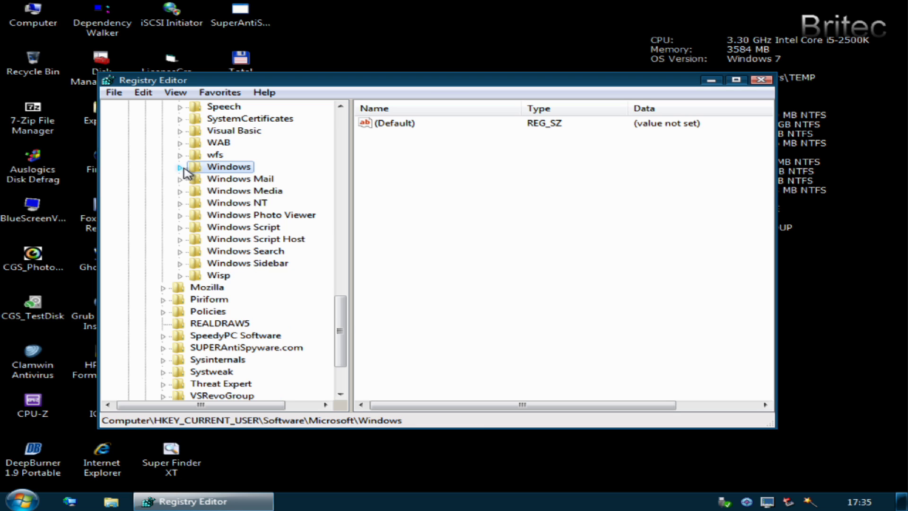
{"action": "left_click_drag", "start_coordinate": [343, 316], "coordinate": [351, 189]}
{"action": "left_click", "coordinate": [212, 239]}
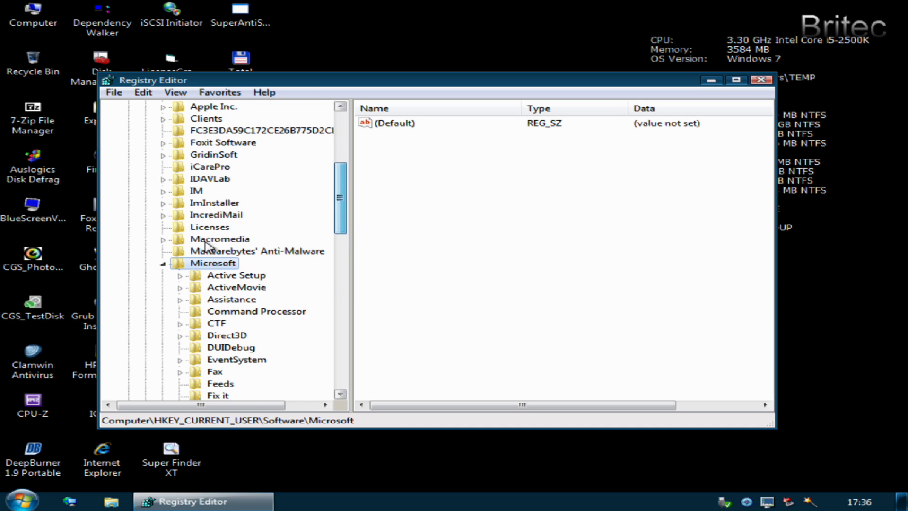
{"action": "left_click", "coordinate": [162, 263]}
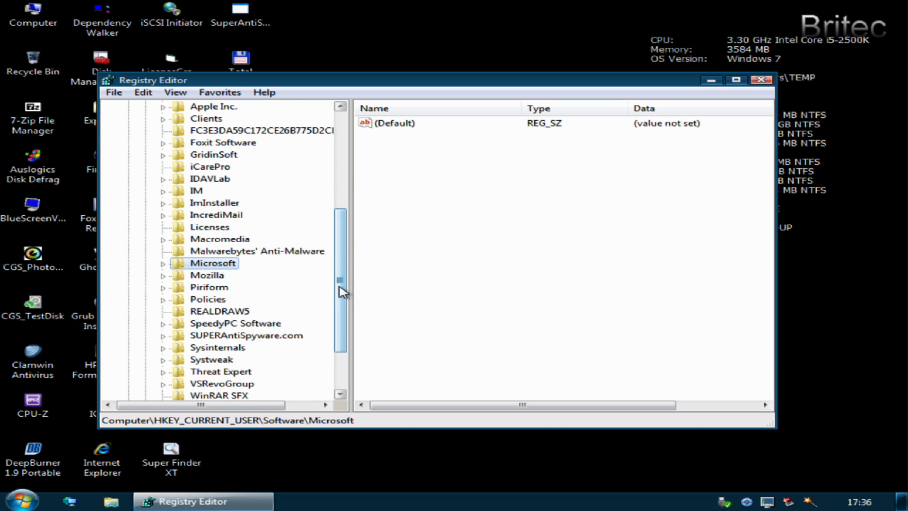
{"action": "left_click_drag", "start_coordinate": [343, 292], "coordinate": [336, 243]}
{"action": "left_click", "coordinate": [208, 310]}
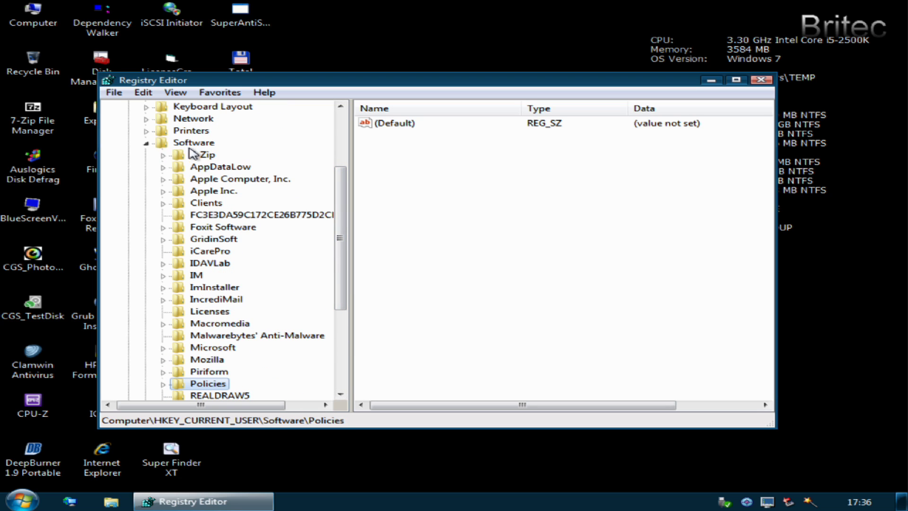
{"action": "left_click_drag", "start_coordinate": [345, 233], "coordinate": [341, 269]}
Step: Expand Policies\Microsoft\Windows and delete its System key holding DisableCMD = 2
{"action": "left_click", "coordinate": [163, 299]}
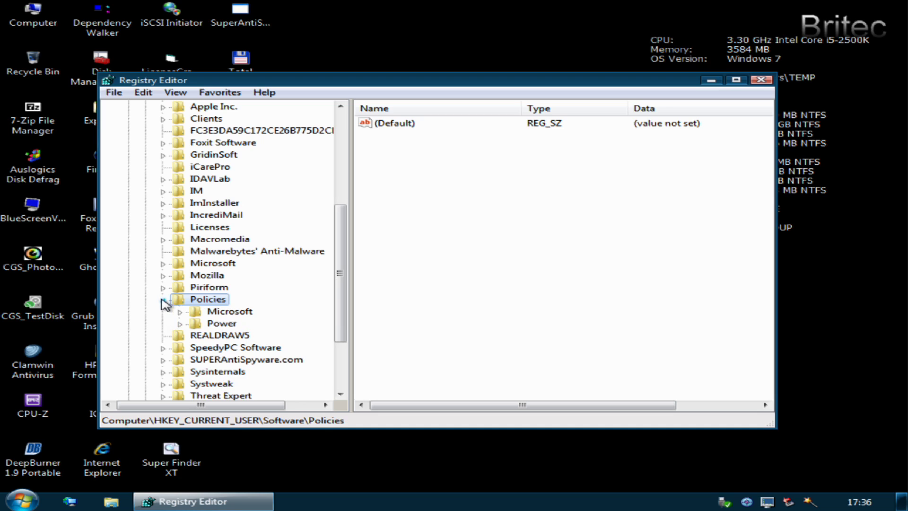
{"action": "left_click", "coordinate": [179, 324]}
{"action": "left_click", "coordinate": [179, 324]}
{"action": "left_click", "coordinate": [179, 311]}
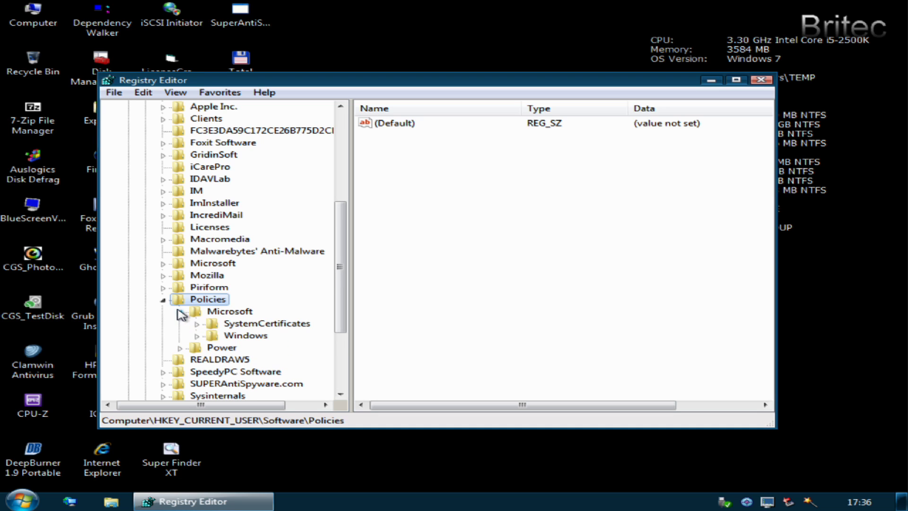
{"action": "left_click", "coordinate": [242, 336]}
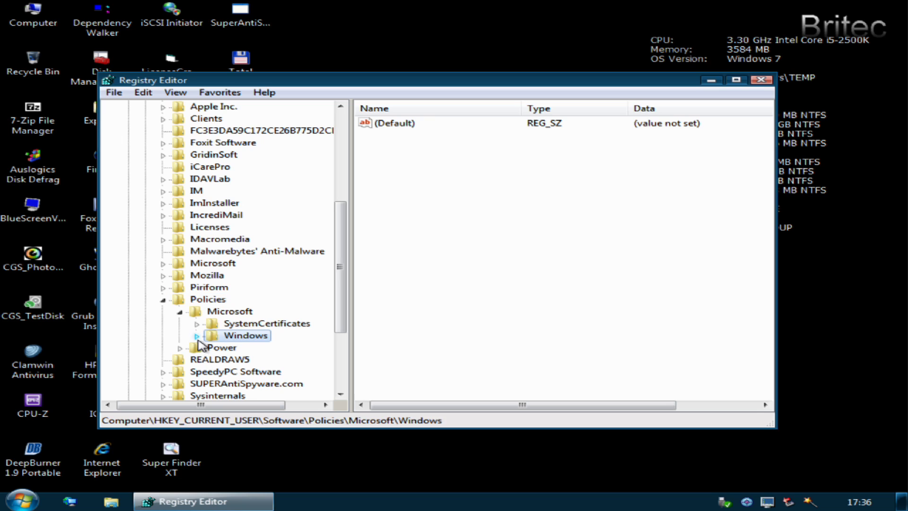
{"action": "left_click", "coordinate": [197, 336]}
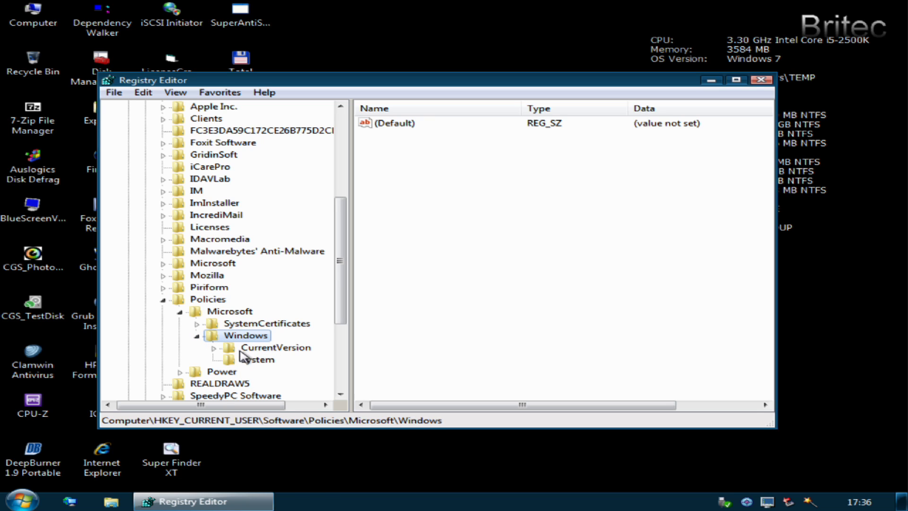
{"action": "left_click", "coordinate": [251, 365]}
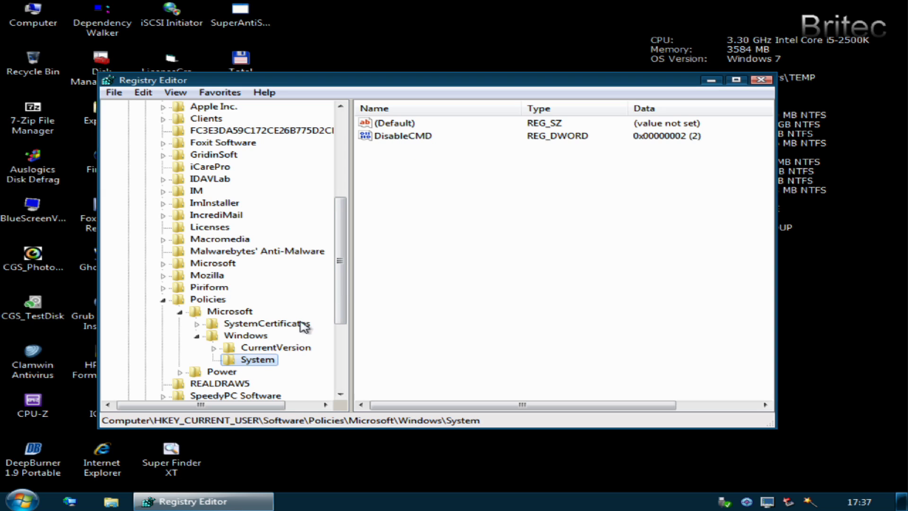
{"action": "right_click", "coordinate": [257, 363]}
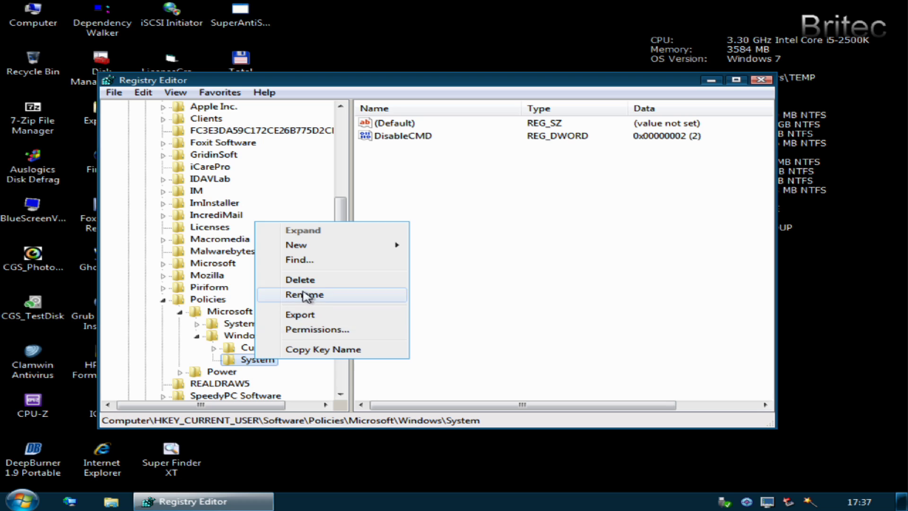
{"action": "left_click", "coordinate": [316, 278]}
{"action": "left_click", "coordinate": [525, 257]}
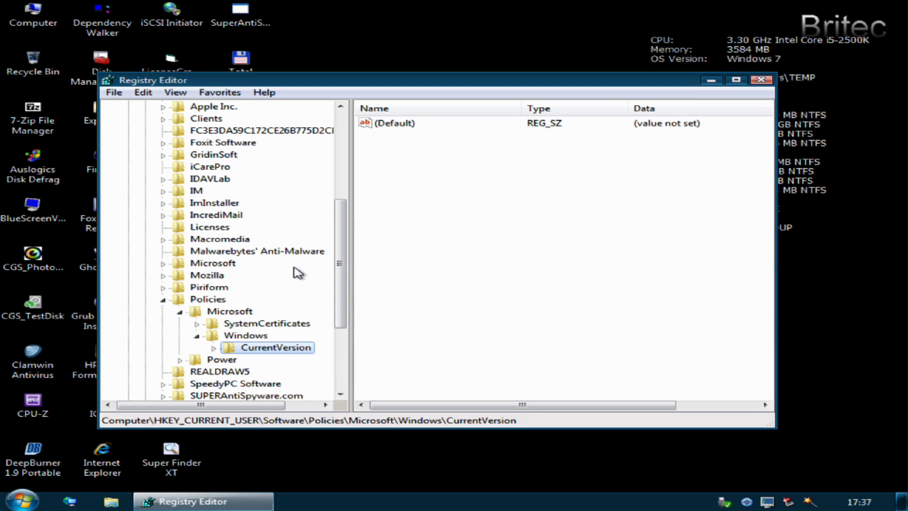
Step: Collapse the Microsoft, Policies and Software branches under HKEY_CURRENT_USER
{"action": "mouse_move", "coordinate": [348, 289]}
{"action": "left_mouse_down"}
{"action": "mouse_move", "coordinate": [348, 243]}
{"action": "mouse_move", "coordinate": [348, 283]}
{"action": "left_mouse_up"}
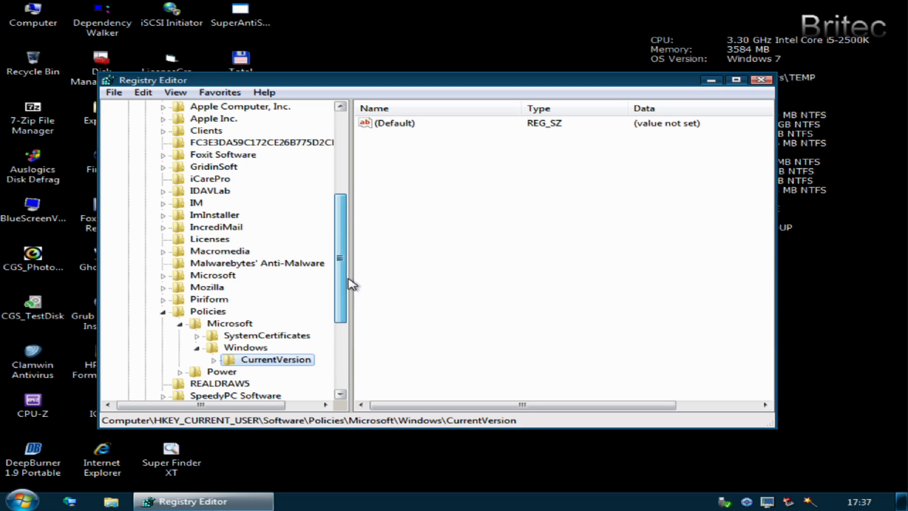
{"action": "left_click", "coordinate": [180, 324]}
{"action": "left_click", "coordinate": [162, 312]}
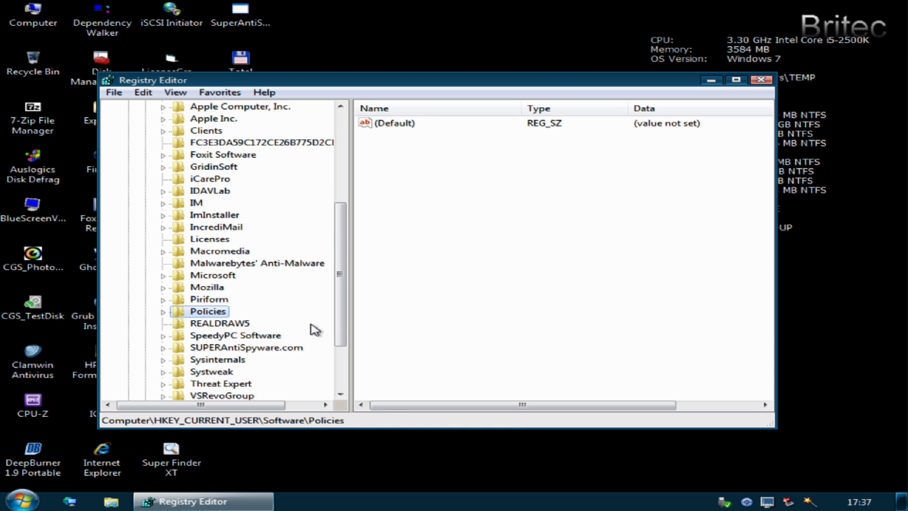
{"action": "left_click_drag", "start_coordinate": [343, 318], "coordinate": [359, 224]}
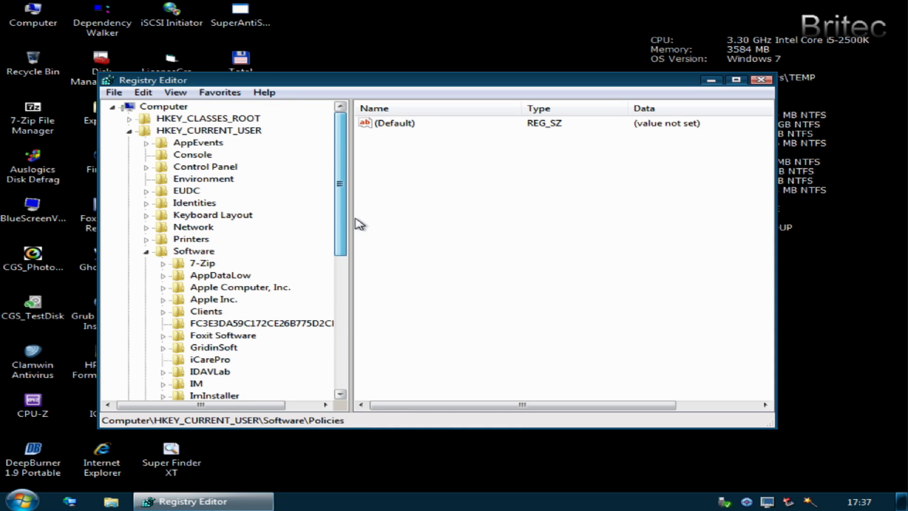
{"action": "left_click", "coordinate": [144, 251]}
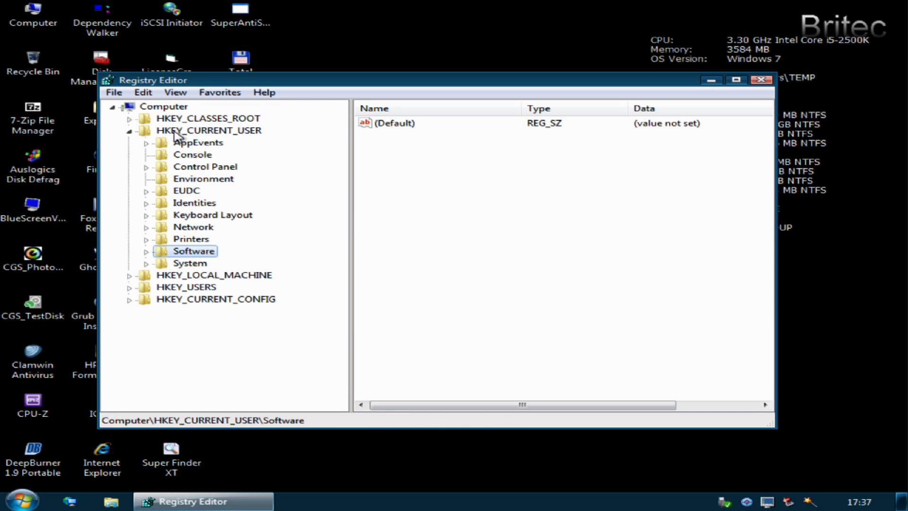
Step: Collapse HKCU and expand HKLM\SOFTWARE\Microsoft\Windows\CurrentVersion down to its Policies subkey
{"action": "left_click", "coordinate": [129, 131]}
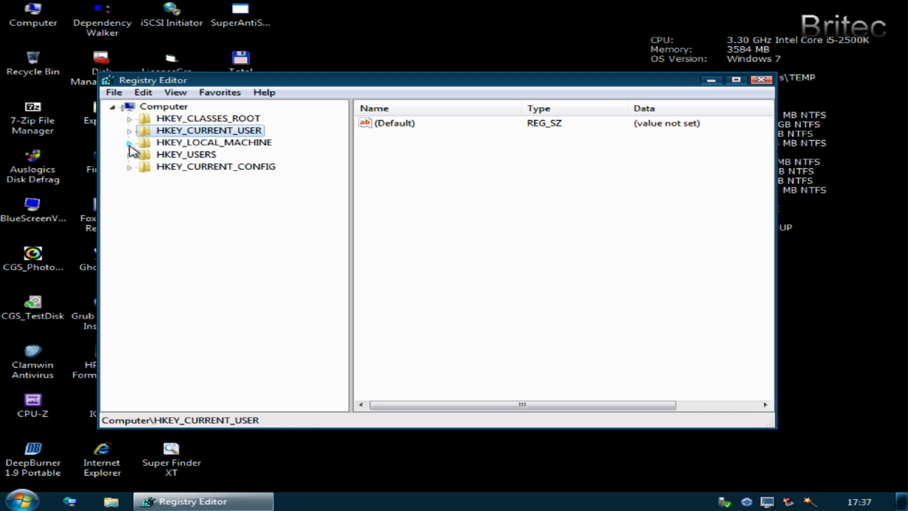
{"action": "left_click", "coordinate": [129, 144]}
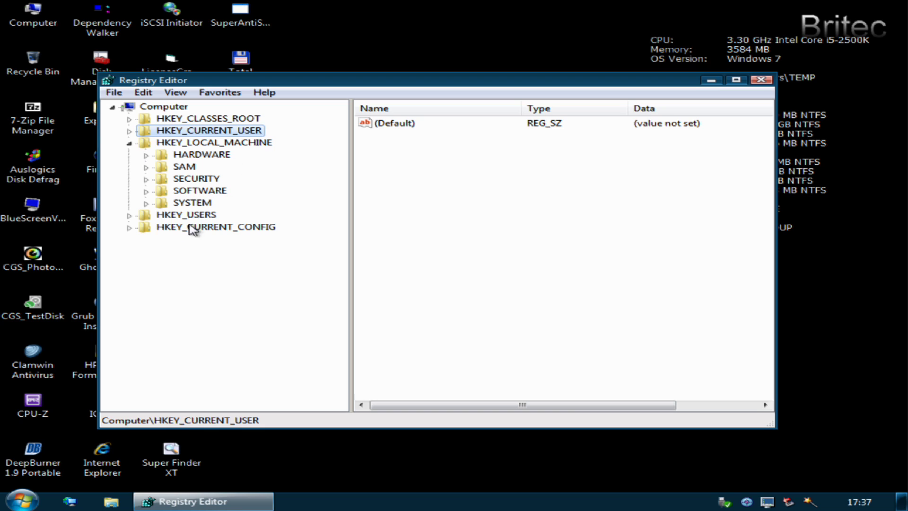
{"action": "left_click", "coordinate": [146, 191]}
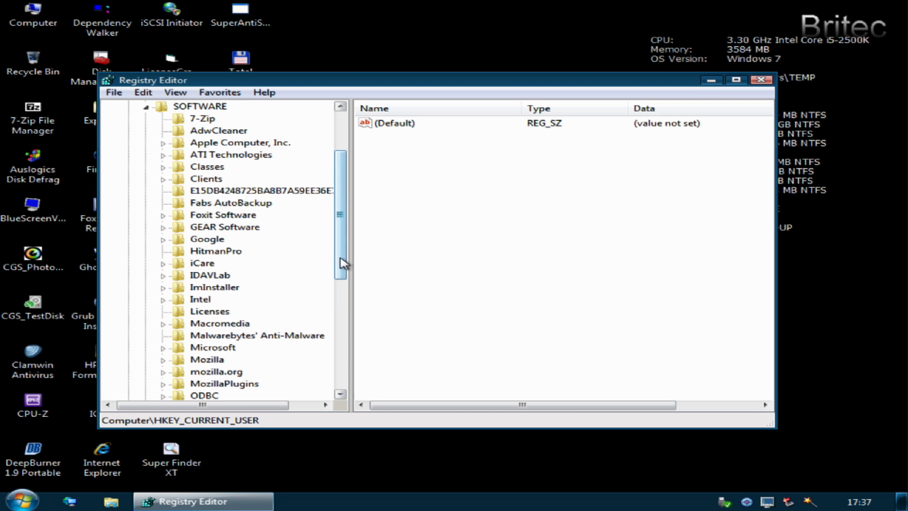
{"action": "left_click", "coordinate": [162, 348]}
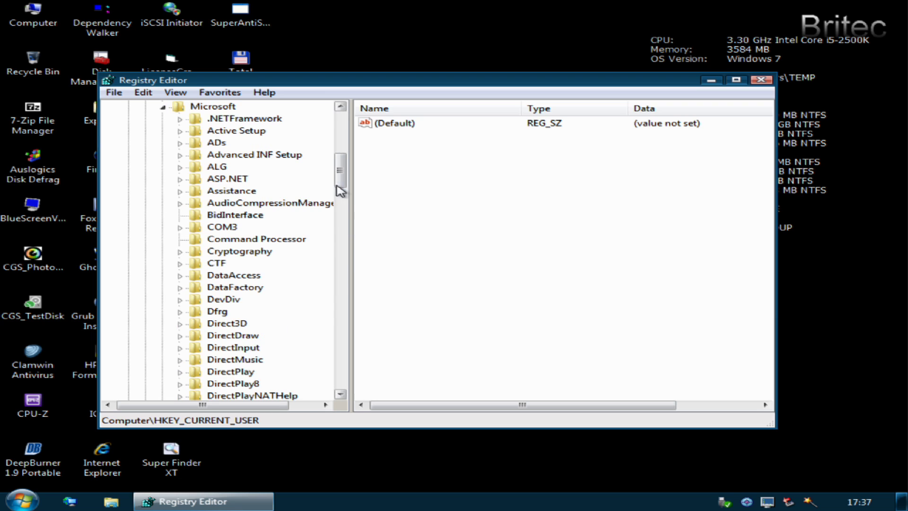
{"action": "left_click_drag", "start_coordinate": [340, 178], "coordinate": [345, 321]}
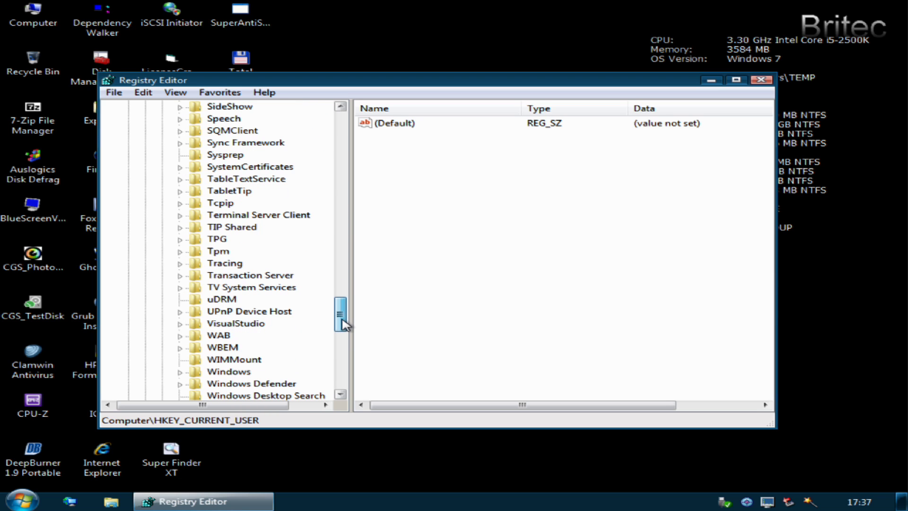
{"action": "left_click", "coordinate": [180, 372]}
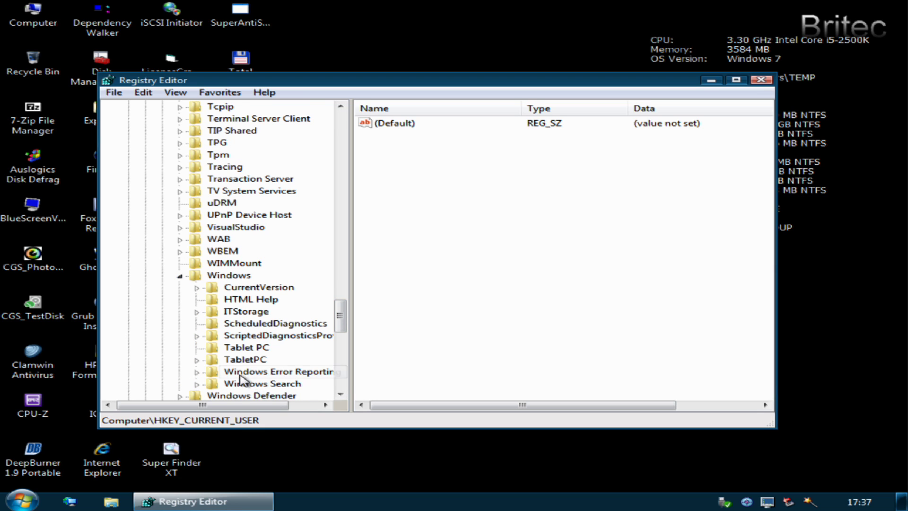
{"action": "left_click", "coordinate": [197, 288]}
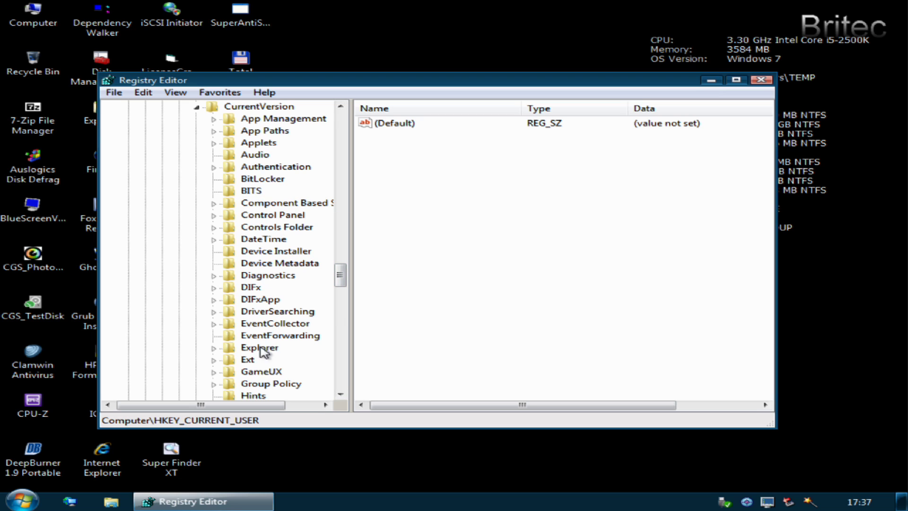
{"action": "left_click_drag", "start_coordinate": [341, 276], "coordinate": [342, 296]}
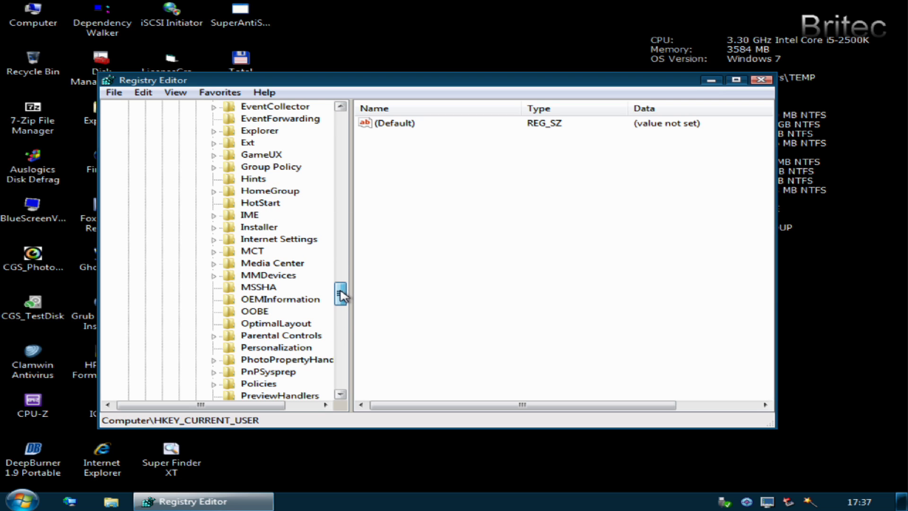
Step: Check HKLM's Policies System, Attachments and NonEnum keys for leftovers, then close Registry Editor
{"action": "left_click", "coordinate": [252, 383]}
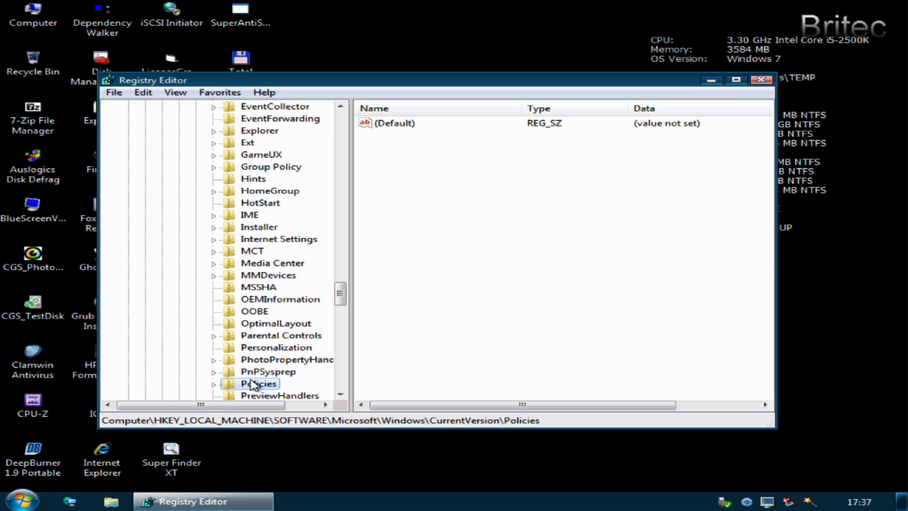
{"action": "left_click", "coordinate": [217, 385]}
{"action": "left_click", "coordinate": [267, 384]}
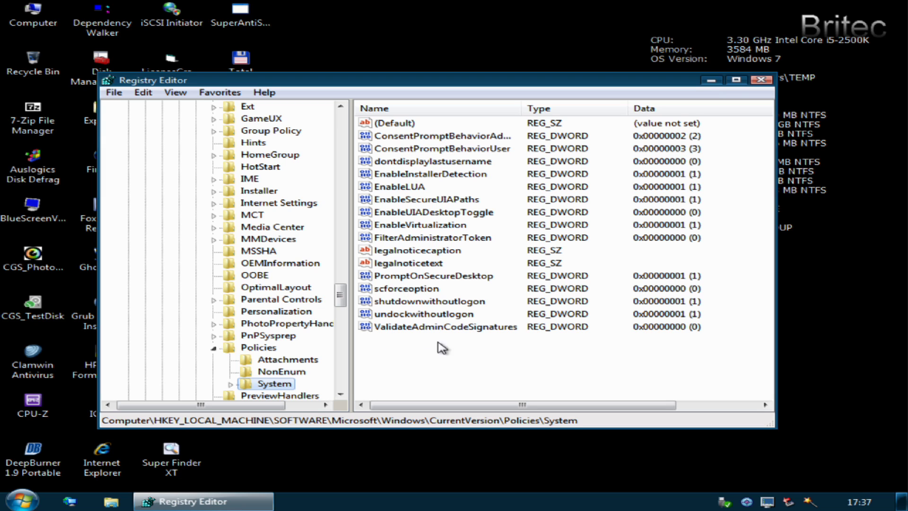
{"action": "left_click", "coordinate": [267, 362]}
{"action": "left_click", "coordinate": [267, 371]}
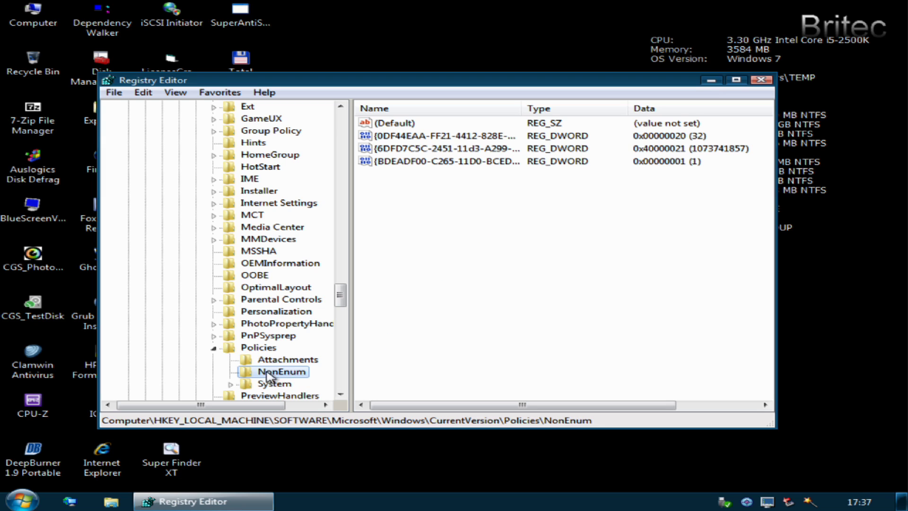
{"action": "left_click", "coordinate": [214, 349]}
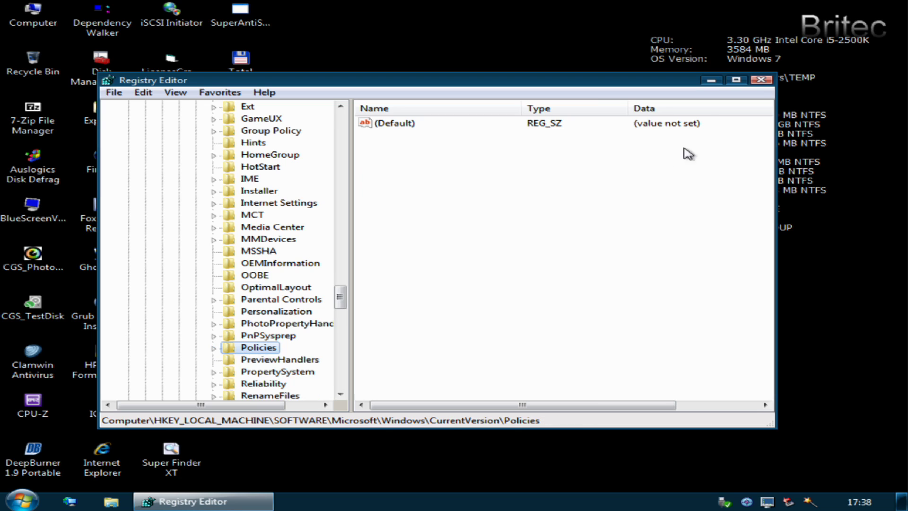
{"action": "left_click", "coordinate": [758, 80]}
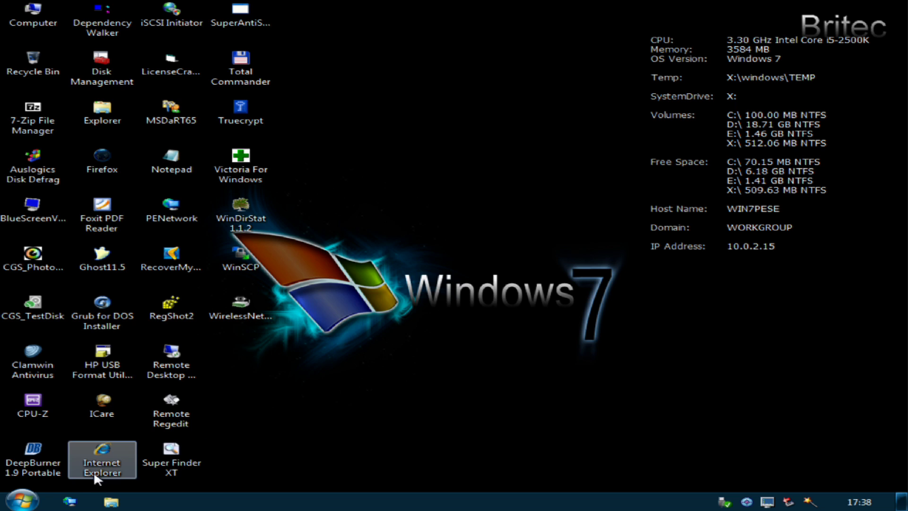
Step: Restart the PC from the Start menu's Shut down options to boot into normal Windows 7
{"action": "left_click", "coordinate": [28, 500]}
{"action": "left_click", "coordinate": [309, 470]}
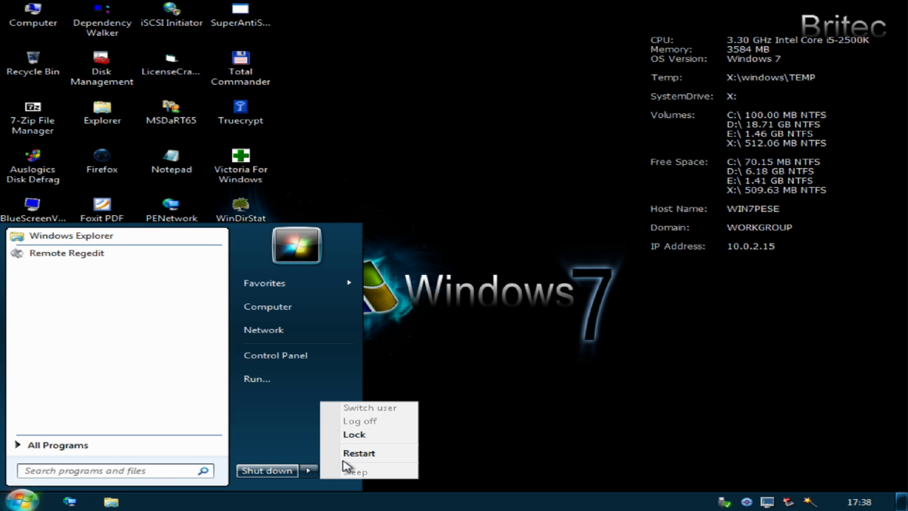
{"action": "left_click", "coordinate": [359, 452]}
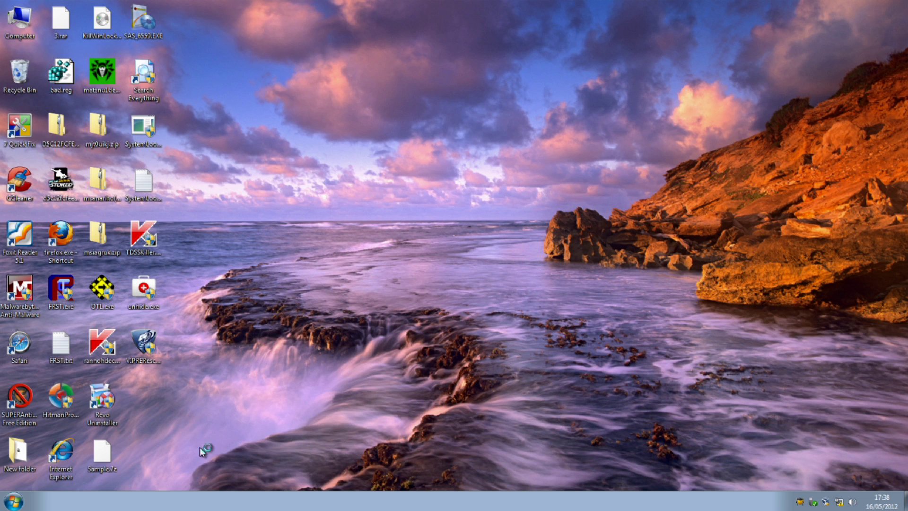
{"action": "left_click", "coordinate": [13, 501]}
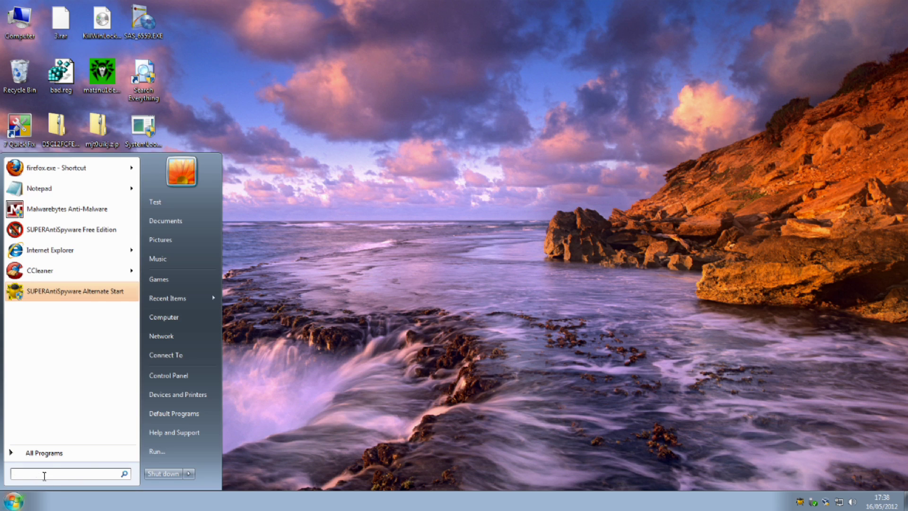
{"action": "type", "text": "regedit"}
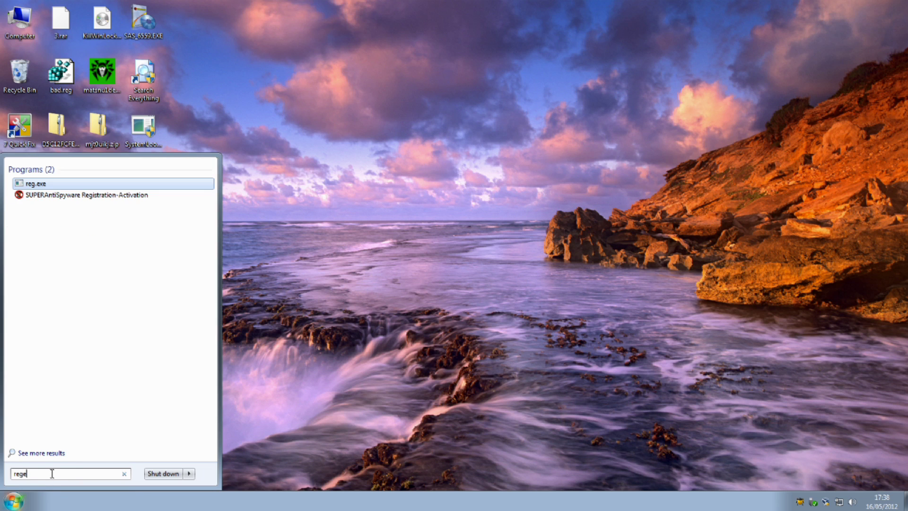
{"action": "left_click", "coordinate": [26, 187]}
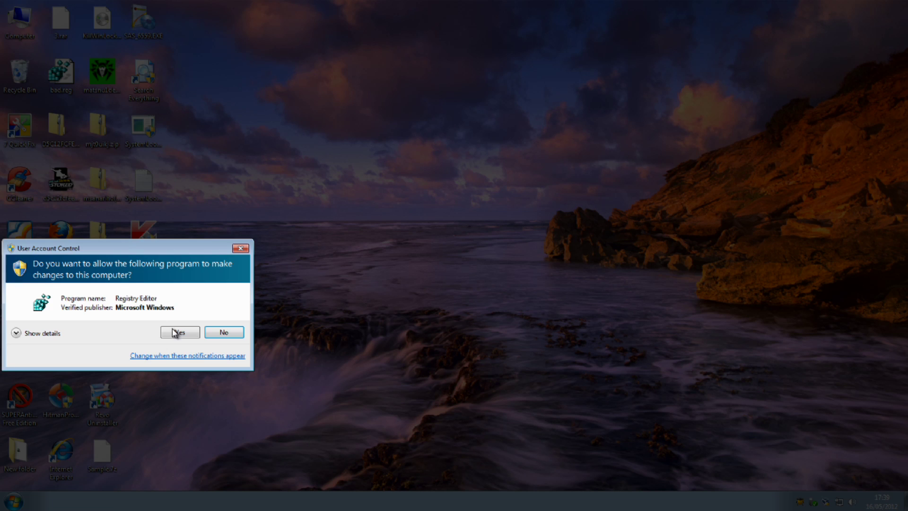
{"action": "left_click", "coordinate": [174, 333]}
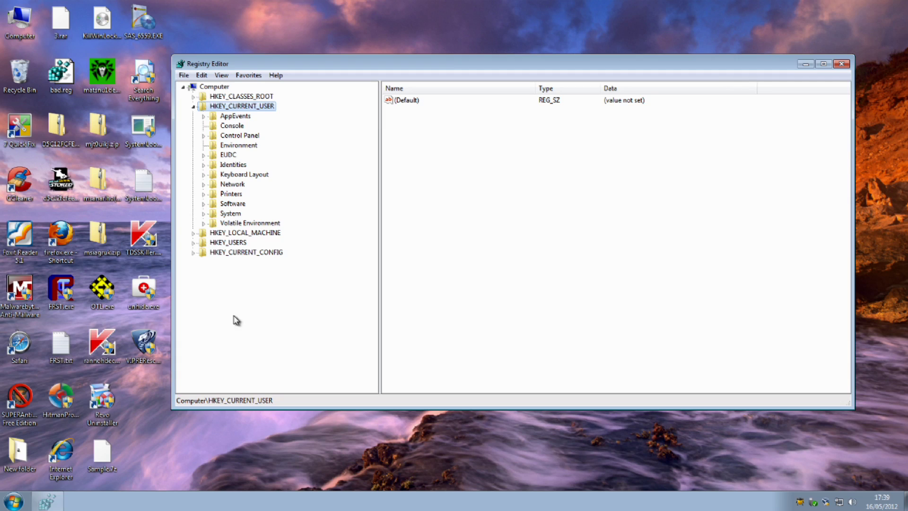
{"action": "left_click", "coordinate": [841, 64]}
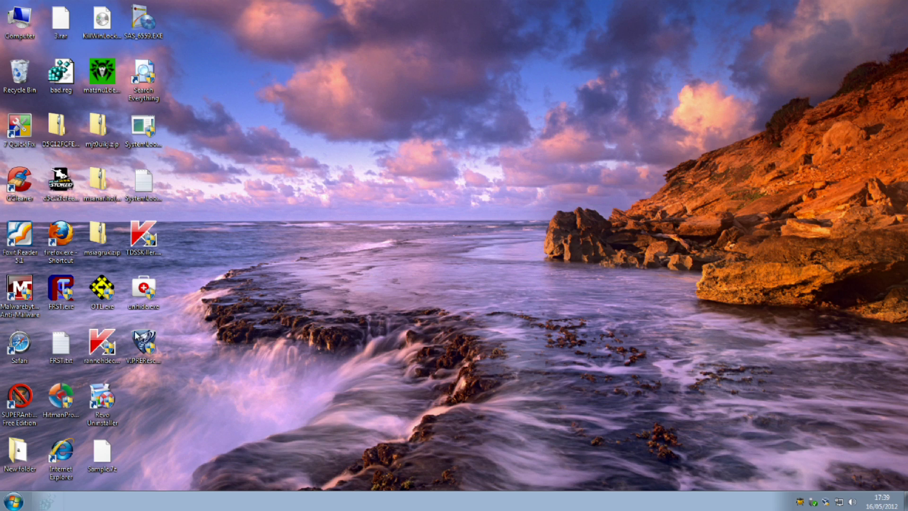
Step: Start Task Manager from the taskbar menu to confirm it works, then close it
{"action": "right_click", "coordinate": [427, 506]}
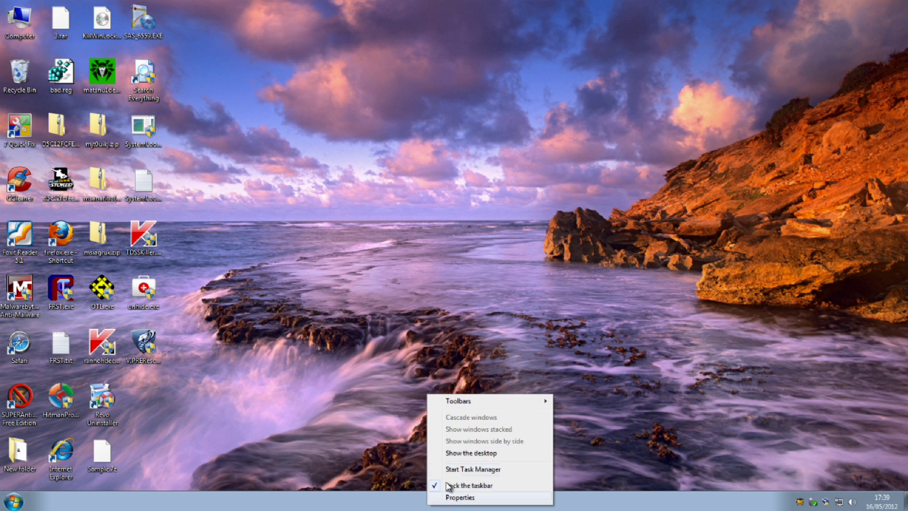
{"action": "left_click", "coordinate": [454, 468]}
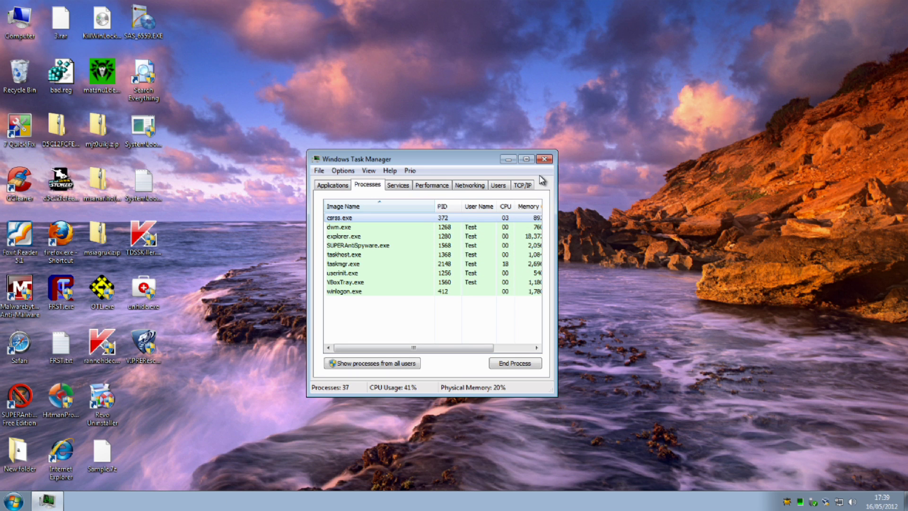
{"action": "left_click", "coordinate": [544, 158]}
Step: Open Computer and its Folder and search options to confirm Folder Options works, then close it
{"action": "left_click", "coordinate": [13, 500]}
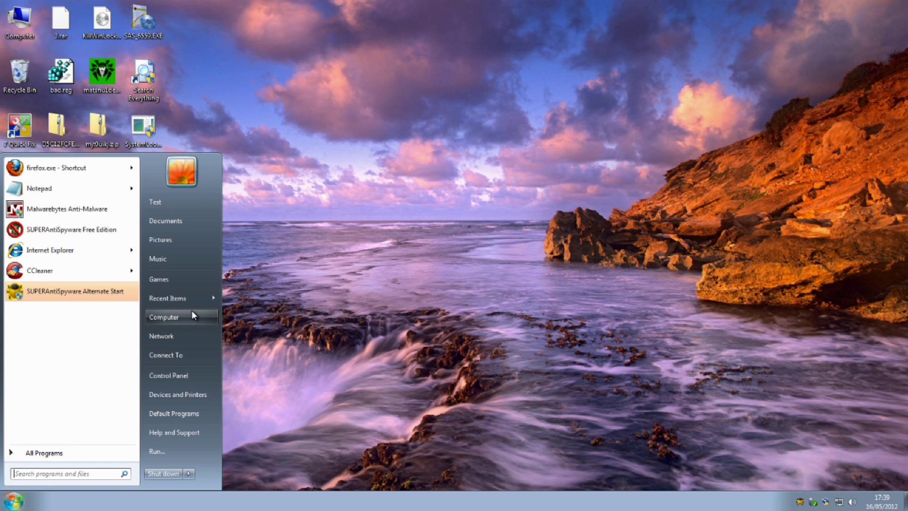
{"action": "left_click", "coordinate": [181, 316]}
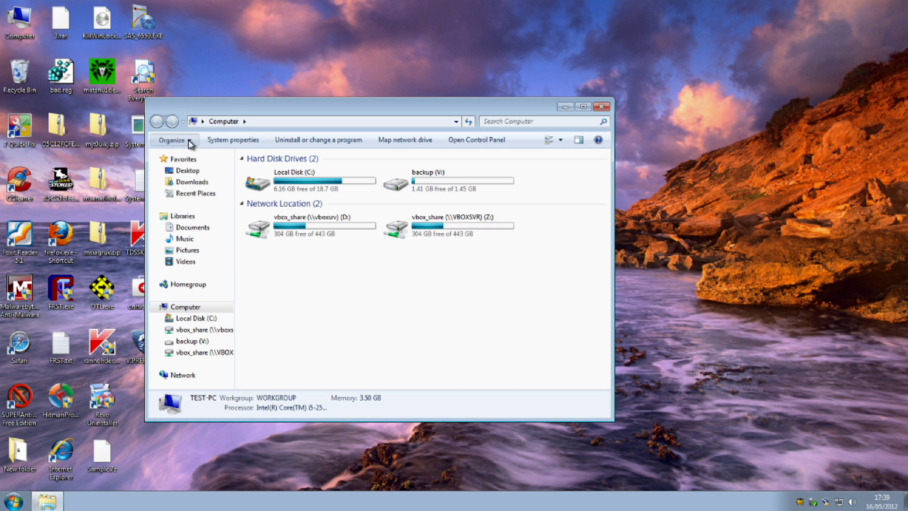
{"action": "left_click", "coordinate": [171, 139]}
{"action": "left_click", "coordinate": [199, 246]}
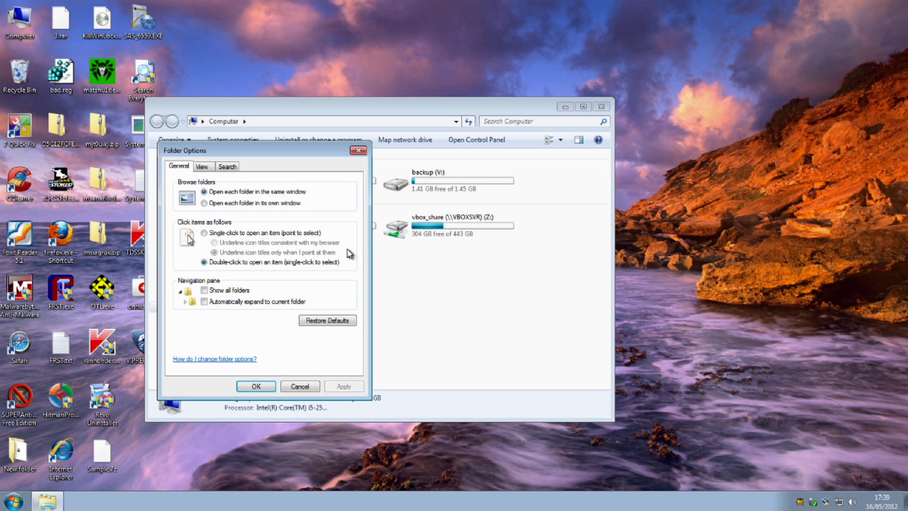
{"action": "left_click", "coordinate": [358, 151]}
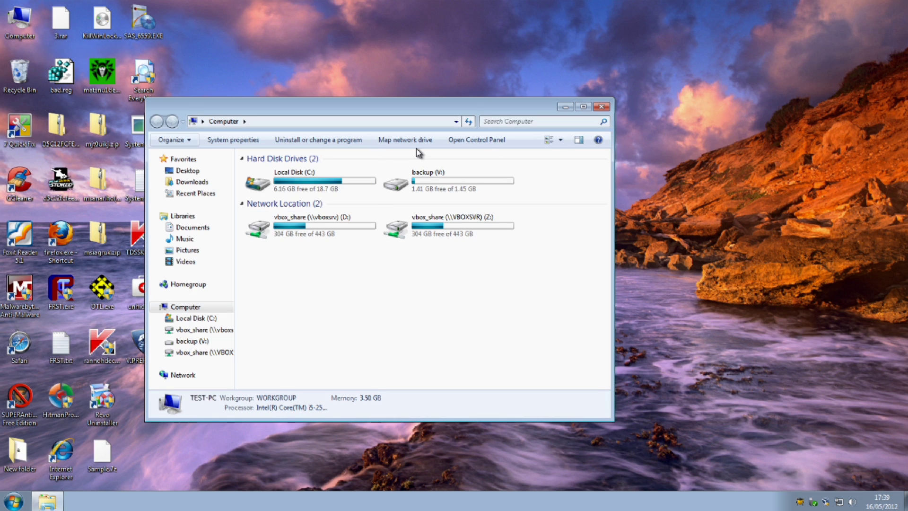
Step: Close the Computer window to return to the clean desktop
{"action": "left_click", "coordinate": [601, 107]}
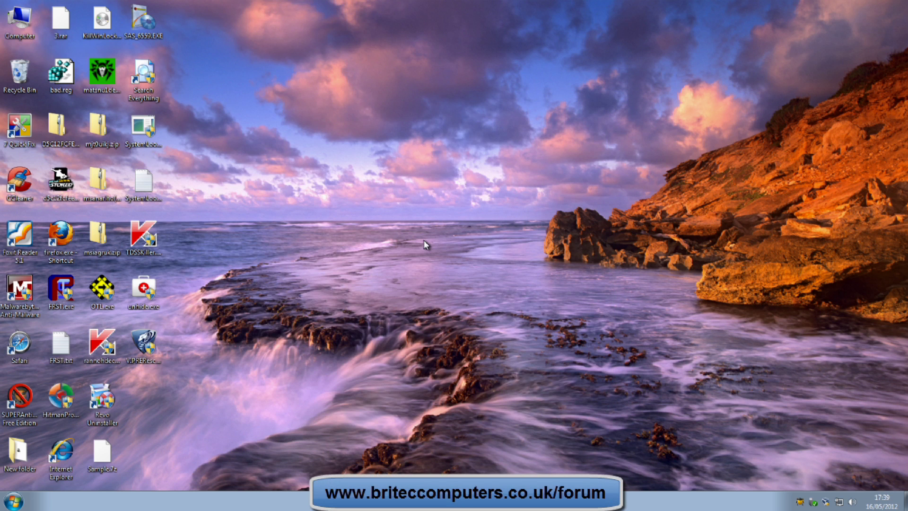